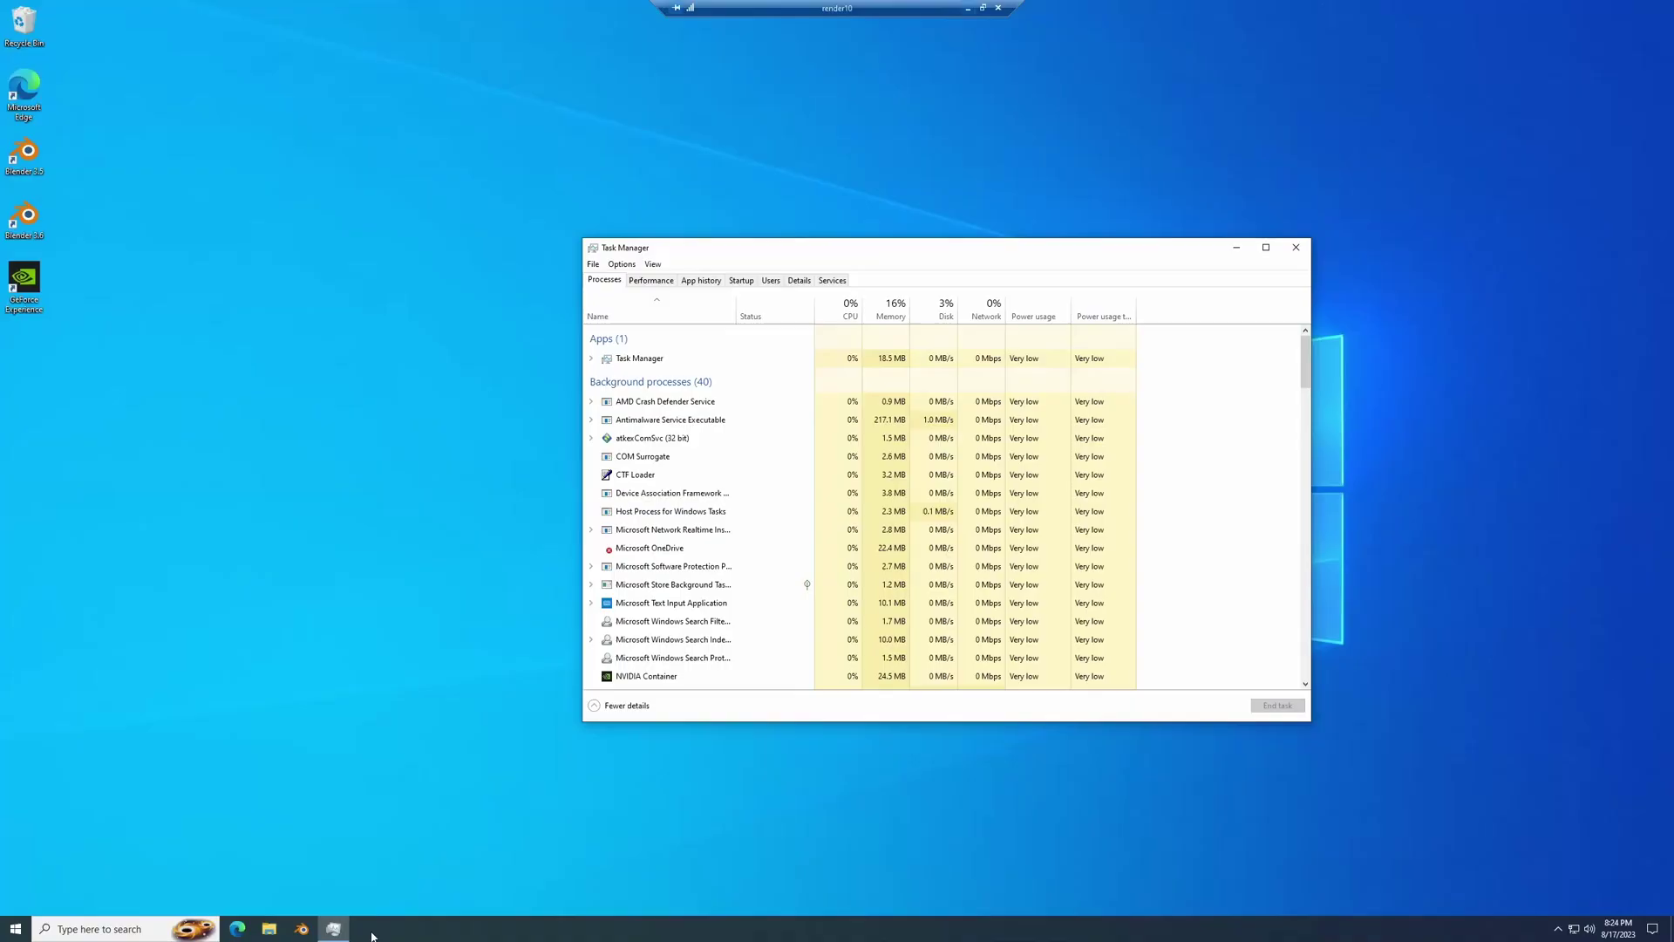
Step: Show the RTX 3090 GPU page in Task Manager, then open classroom.blend in Blender
{"action": "left_click", "coordinate": [652, 280]}
{"action": "left_click", "coordinate": [684, 316]}
{"action": "left_click", "coordinate": [705, 351]}
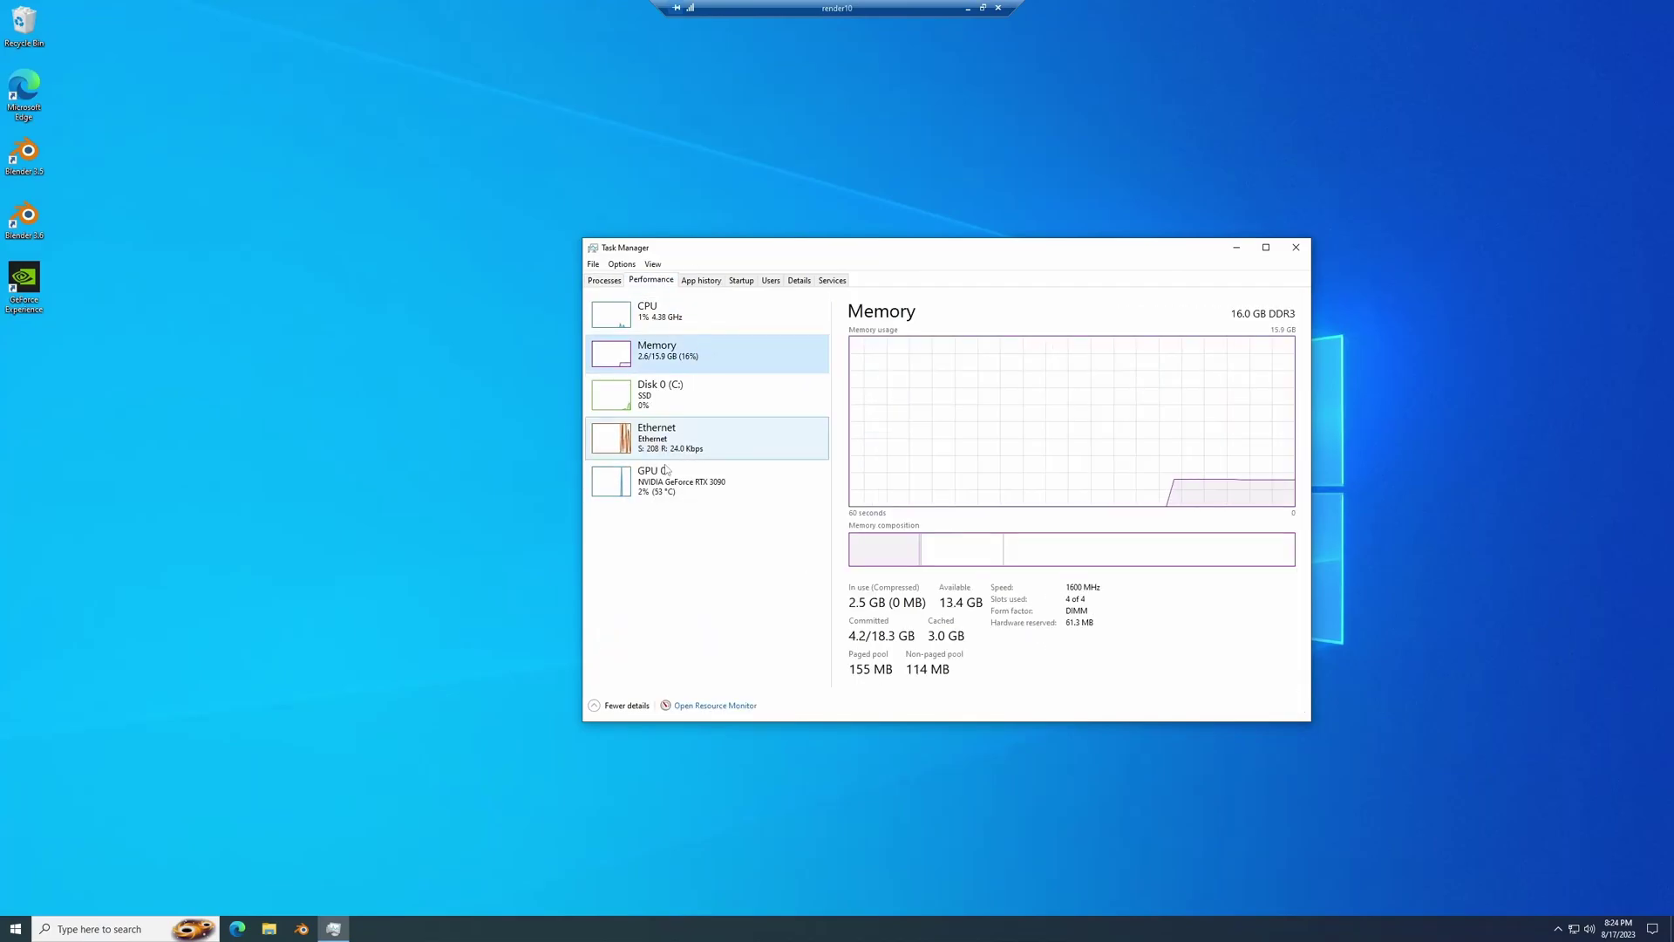
{"action": "left_click", "coordinate": [689, 481]}
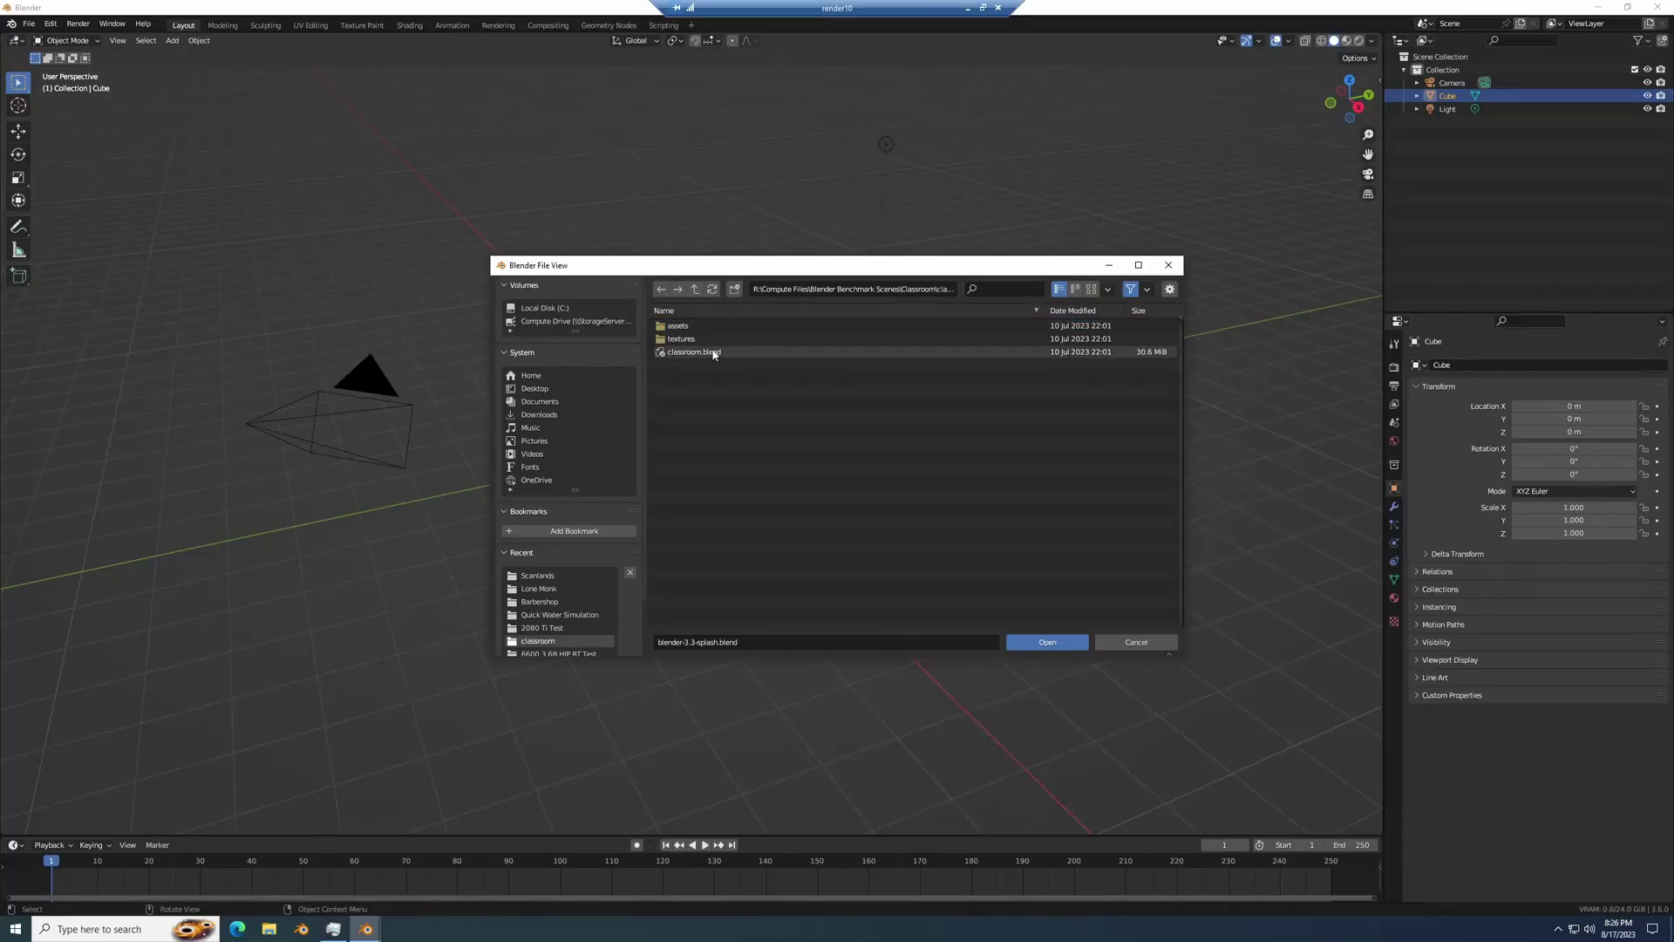
{"action": "double_click", "coordinate": [713, 353]}
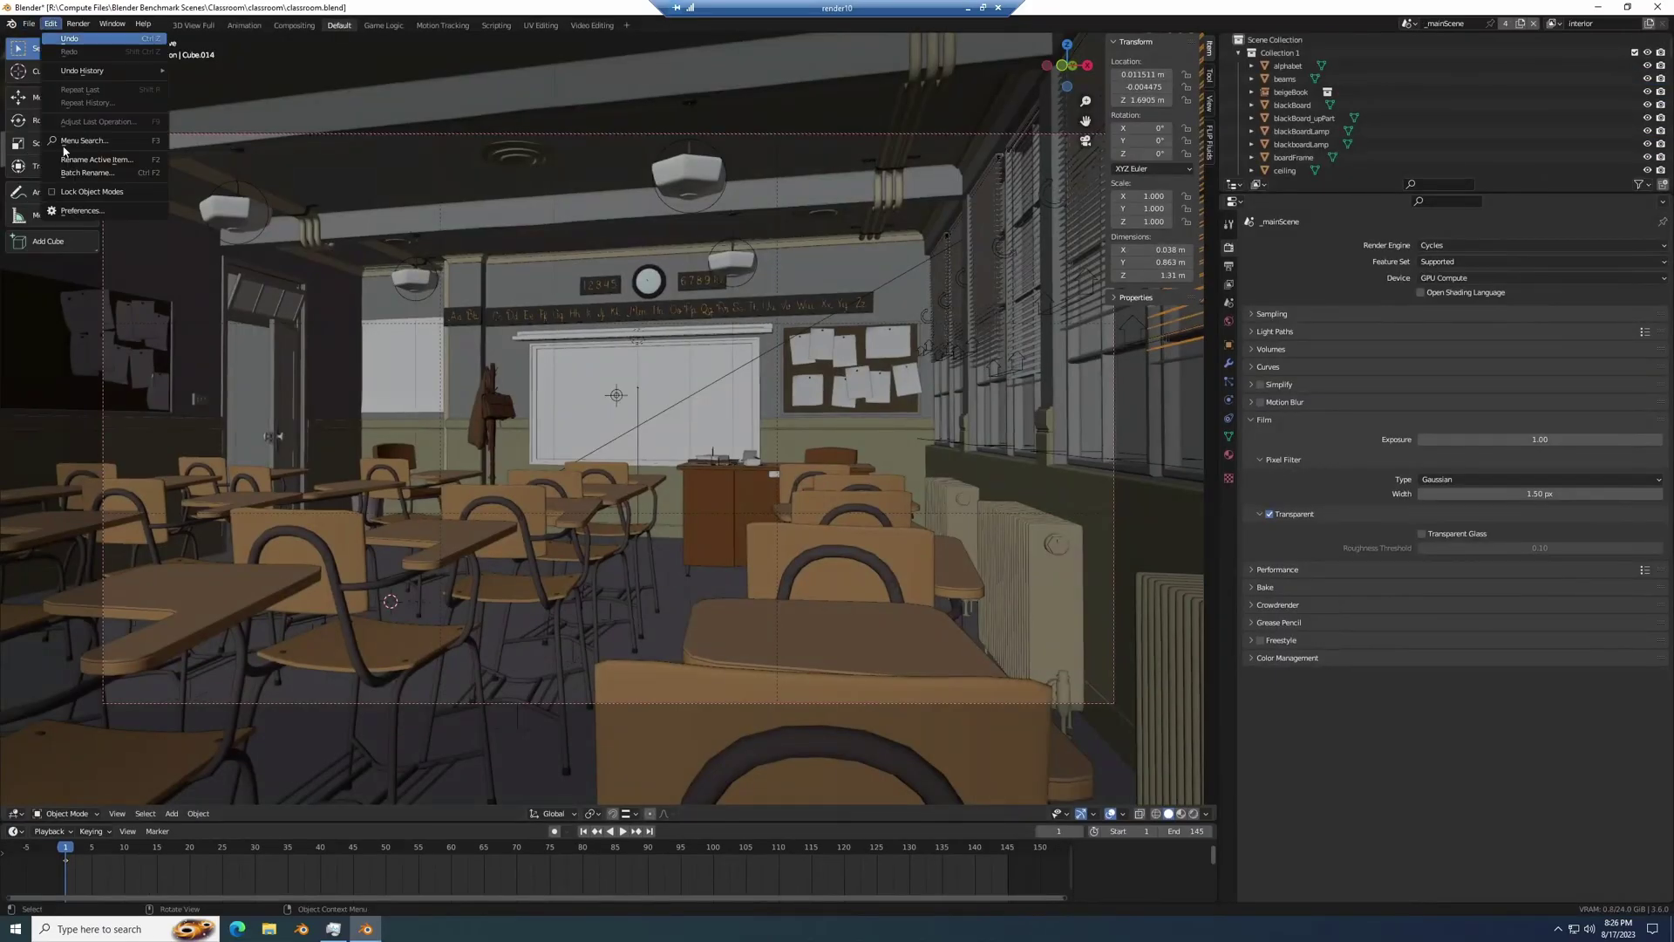
Step: Render the classroom scene image while watching GPU usage in Task Manager
{"action": "left_click", "coordinate": [416, 28]}
{"action": "left_click", "coordinate": [78, 24]}
{"action": "left_click", "coordinate": [96, 40]}
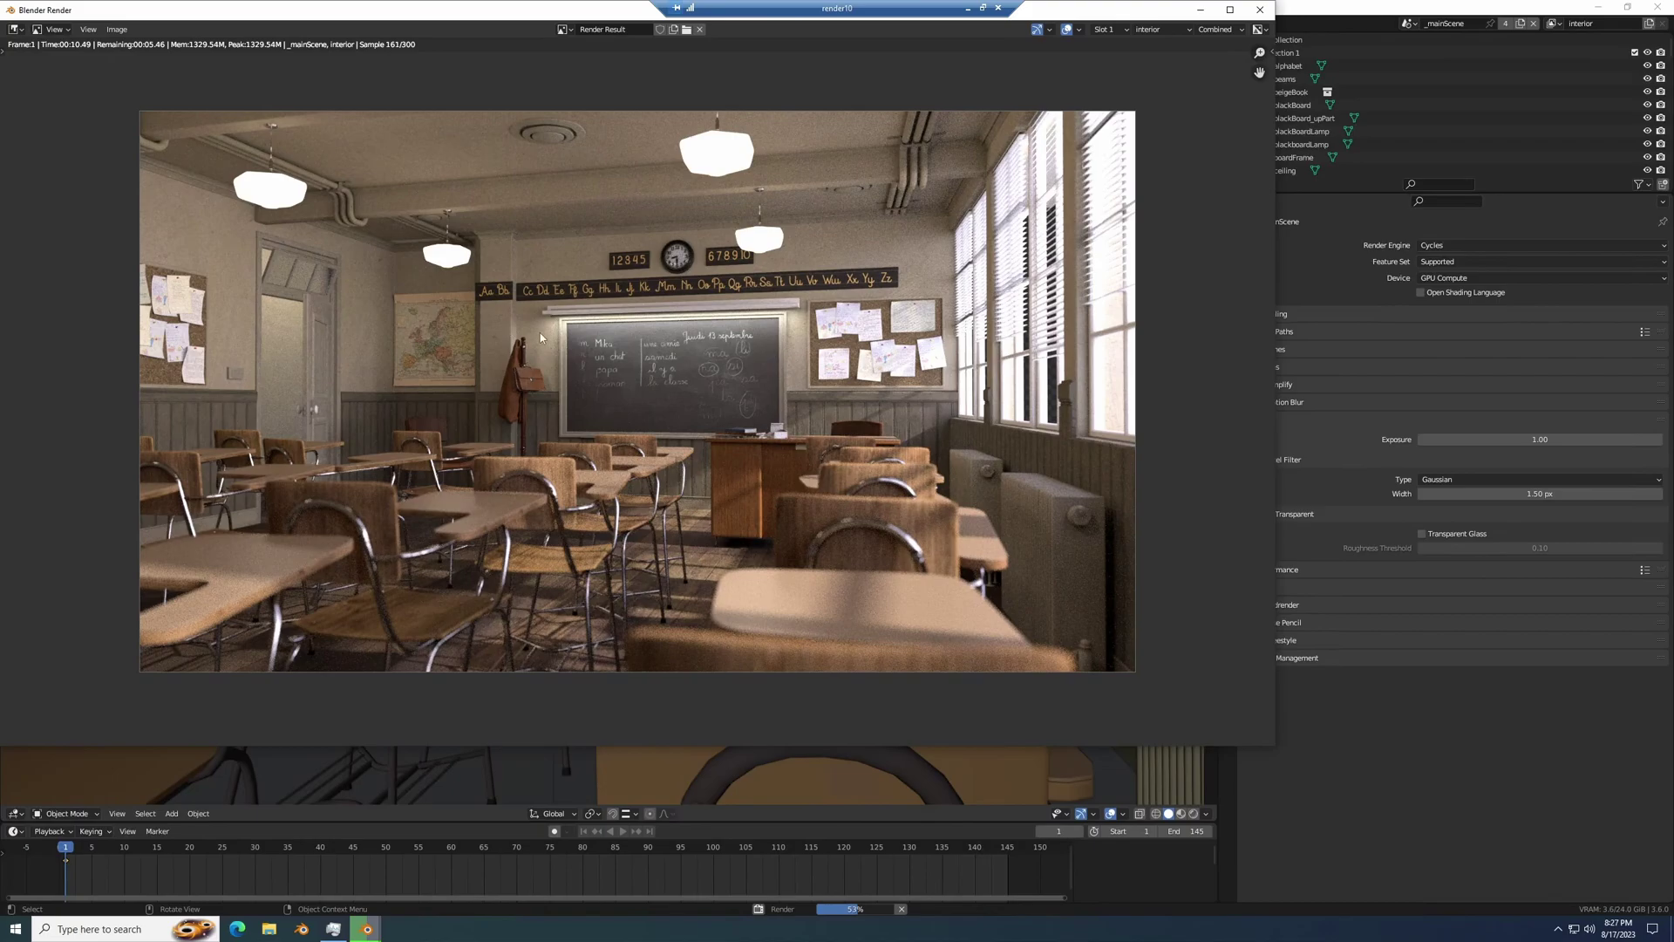
{"action": "left_click", "coordinate": [333, 928]}
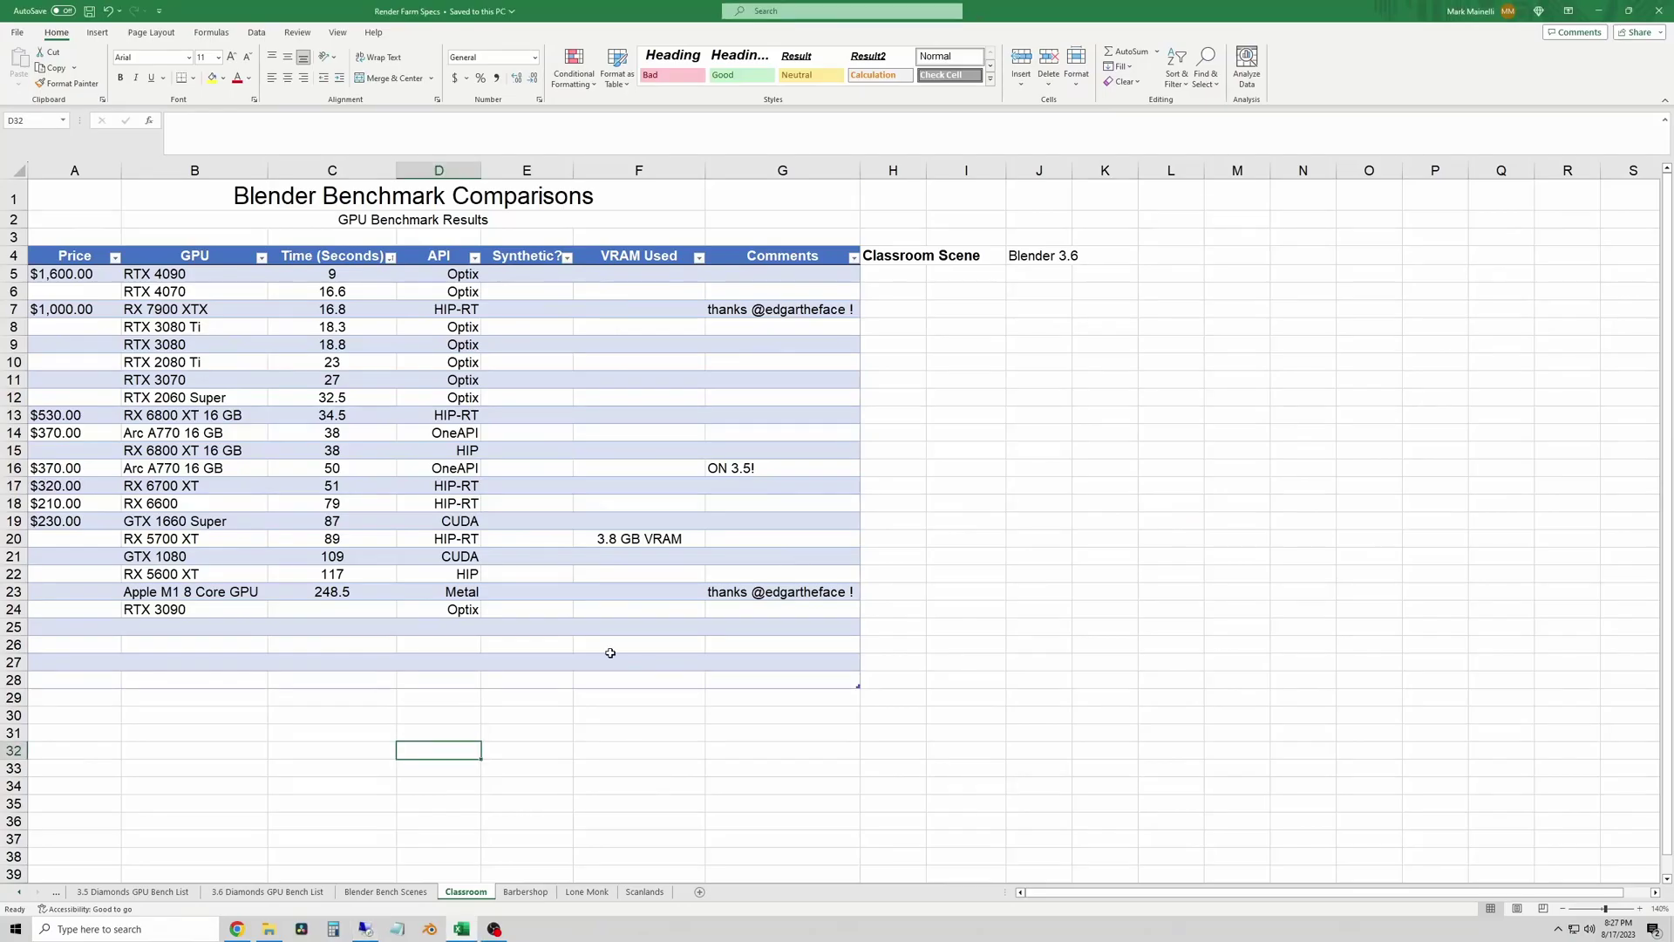
Step: Log 16.5 seconds as the RTX 3090 time in C24 of the Classroom sheet
{"action": "left_click", "coordinate": [336, 610]}
{"action": "type", "text": "16.5"}
{"action": "left_click", "coordinate": [440, 647]}
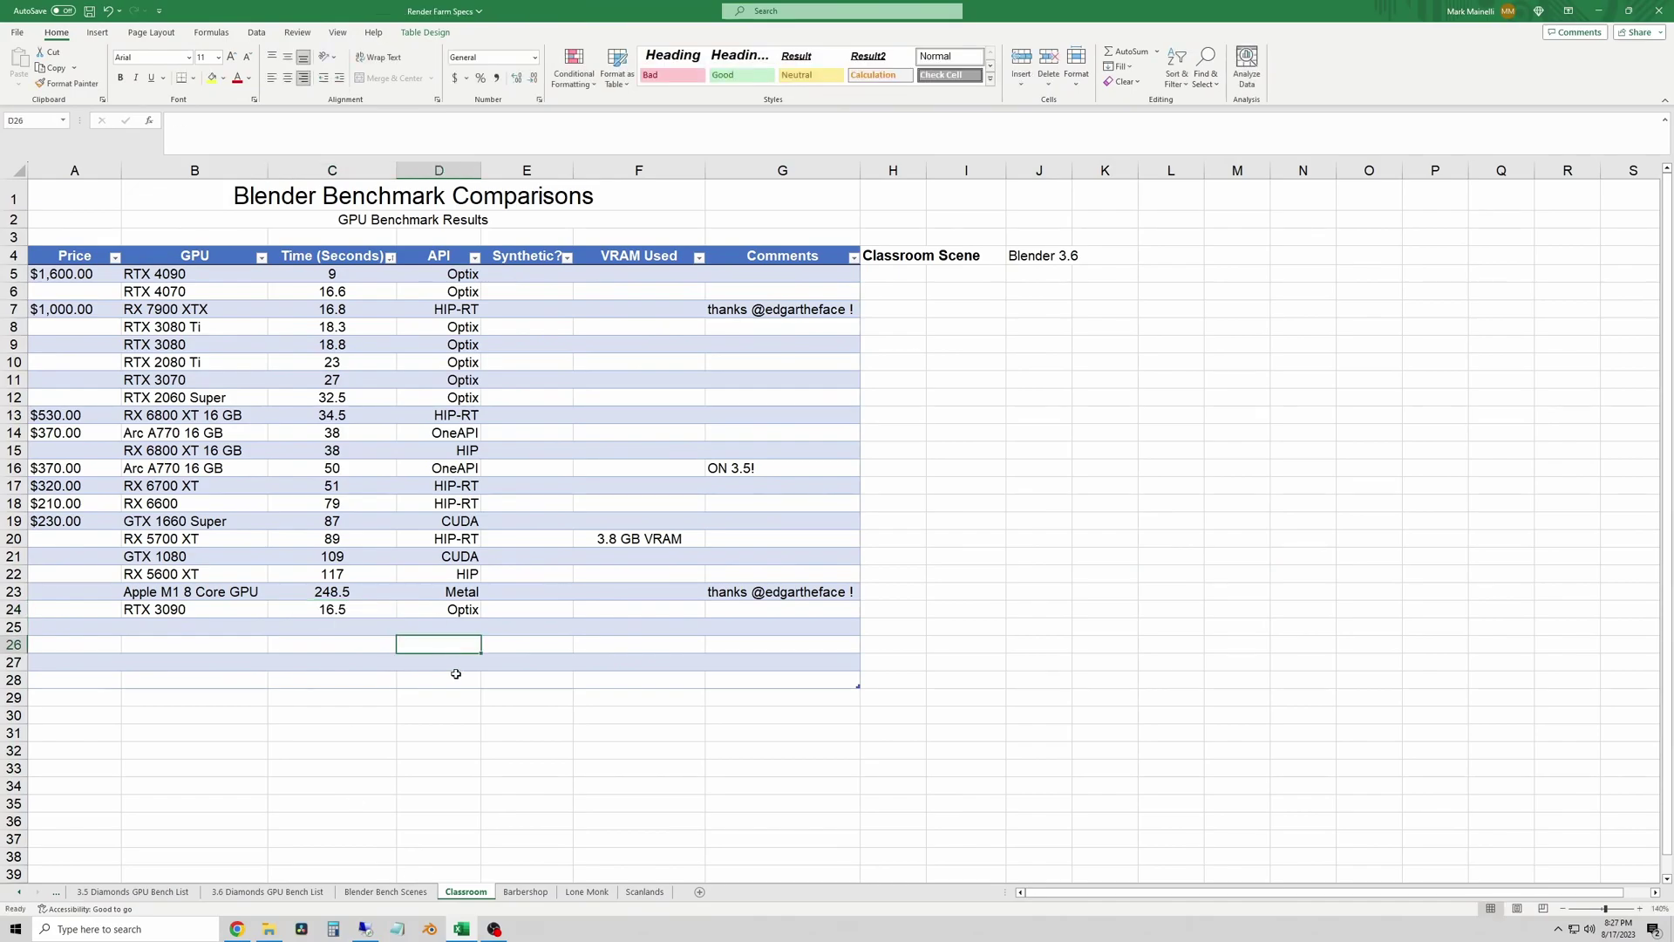
{"action": "left_click", "coordinate": [526, 891]}
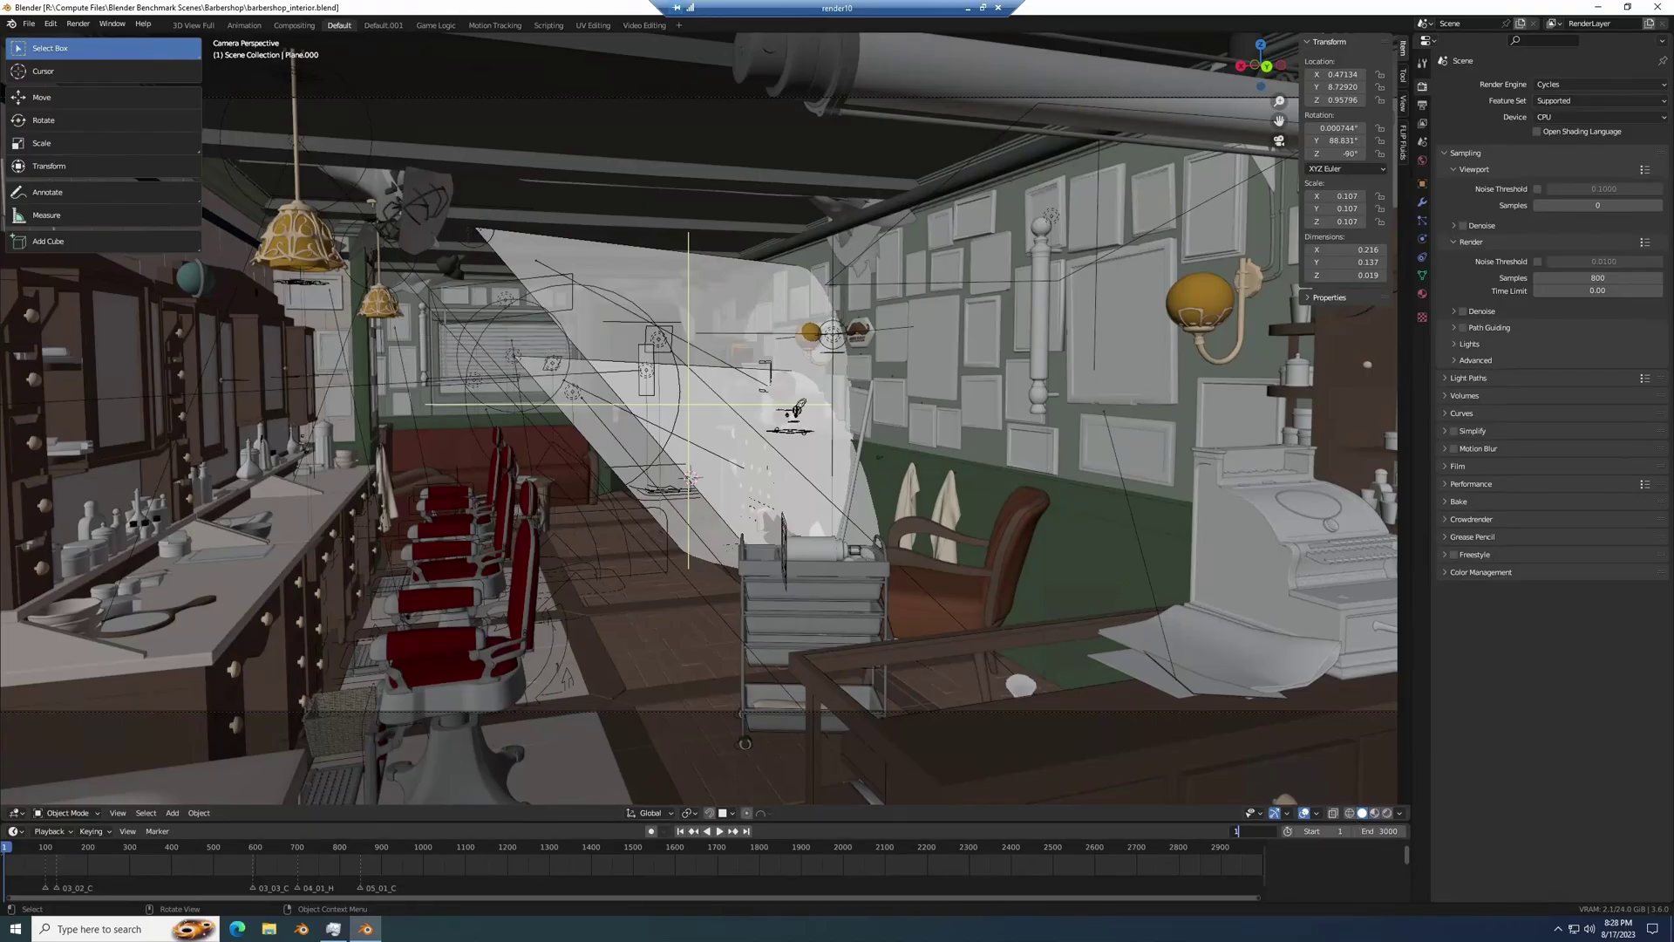
Step: Set the current frame to 100 and the render device to GPU Compute
{"action": "key", "text": "Return"}
{"action": "left_click", "coordinate": [1600, 117]}
{"action": "left_click", "coordinate": [1570, 133]}
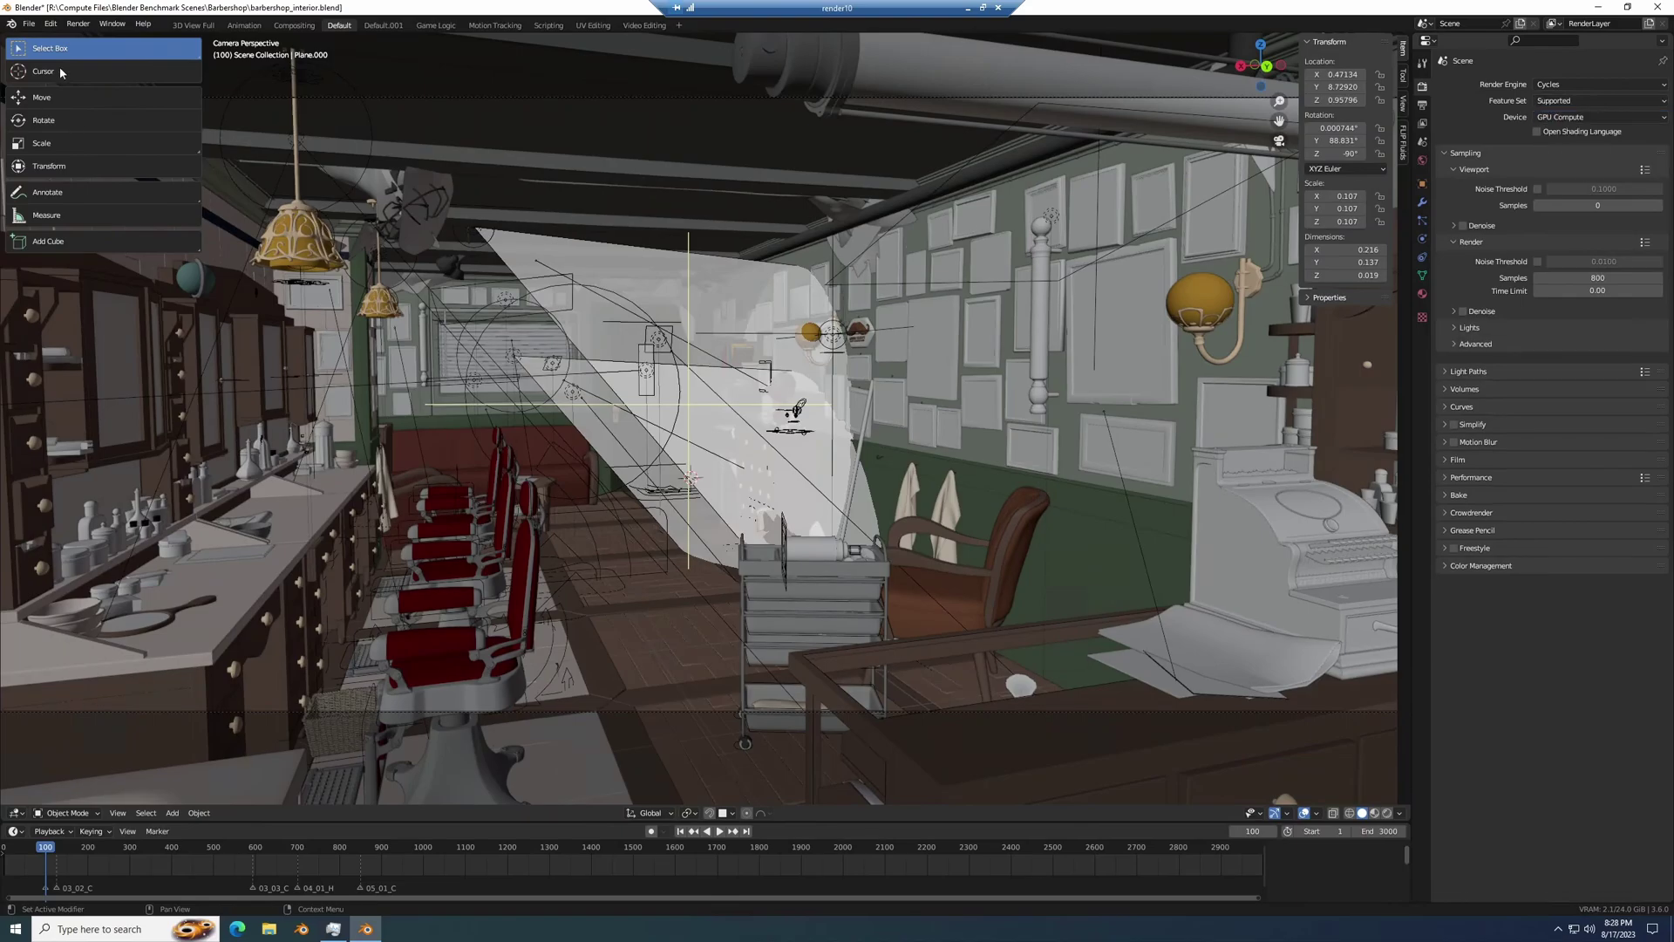
Step: Check the preferences, then render the barbershop scene while monitoring the GPU
{"action": "left_click", "coordinate": [51, 24]}
{"action": "left_click", "coordinate": [70, 288]}
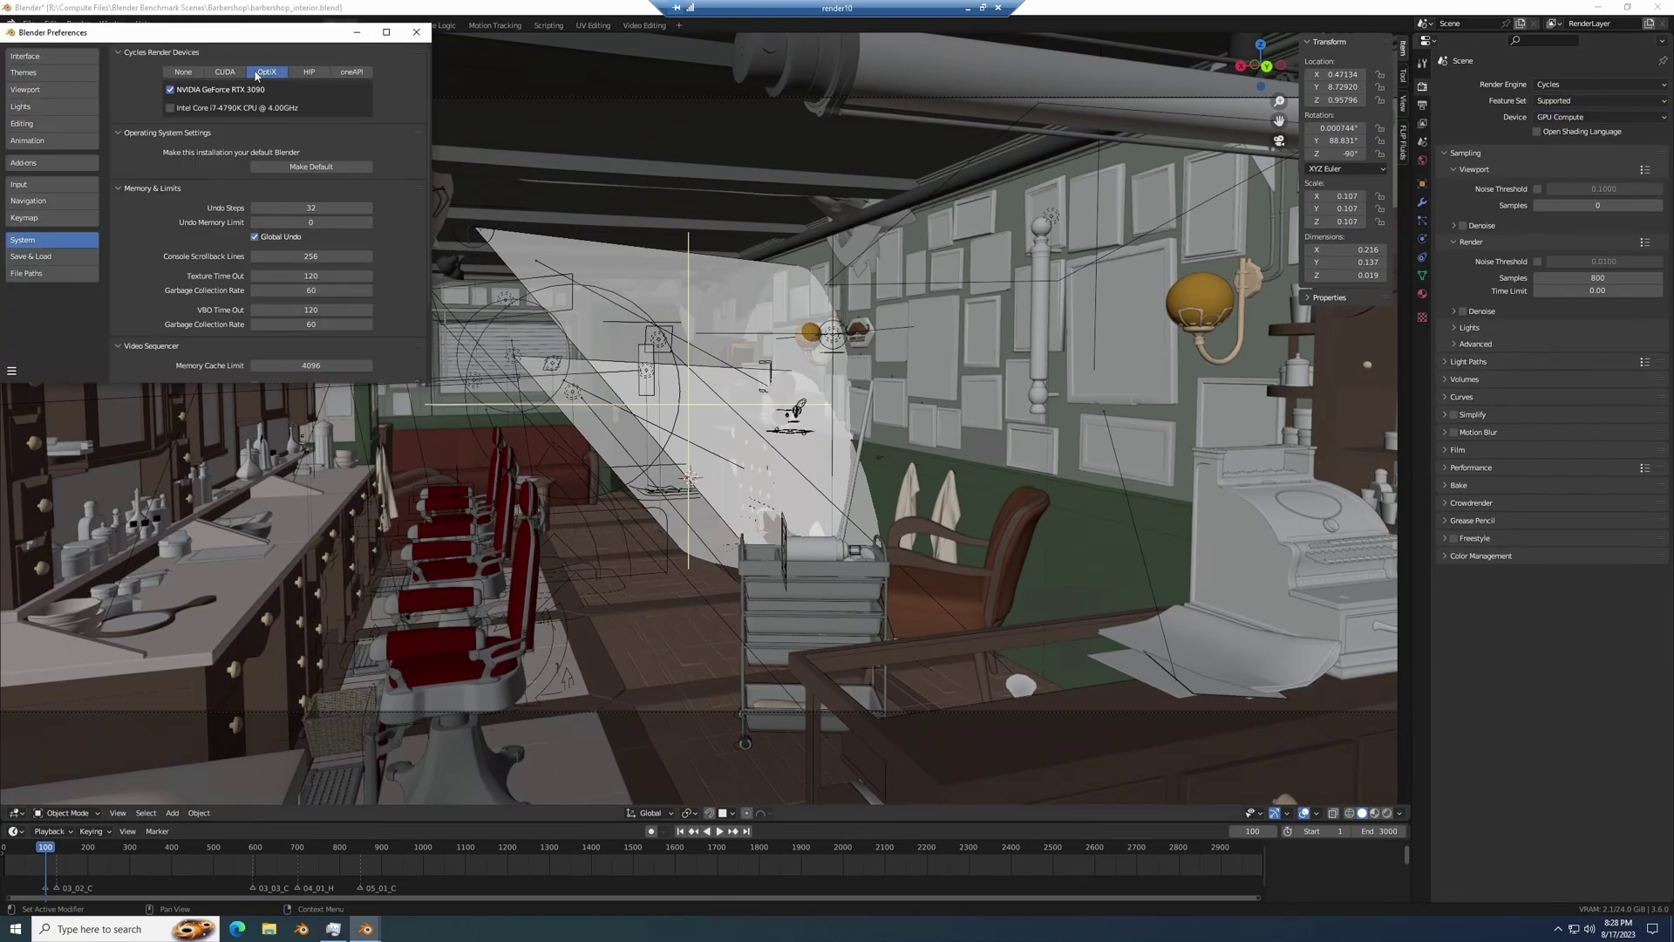
{"action": "left_click", "coordinate": [77, 26]}
{"action": "left_click", "coordinate": [78, 27]}
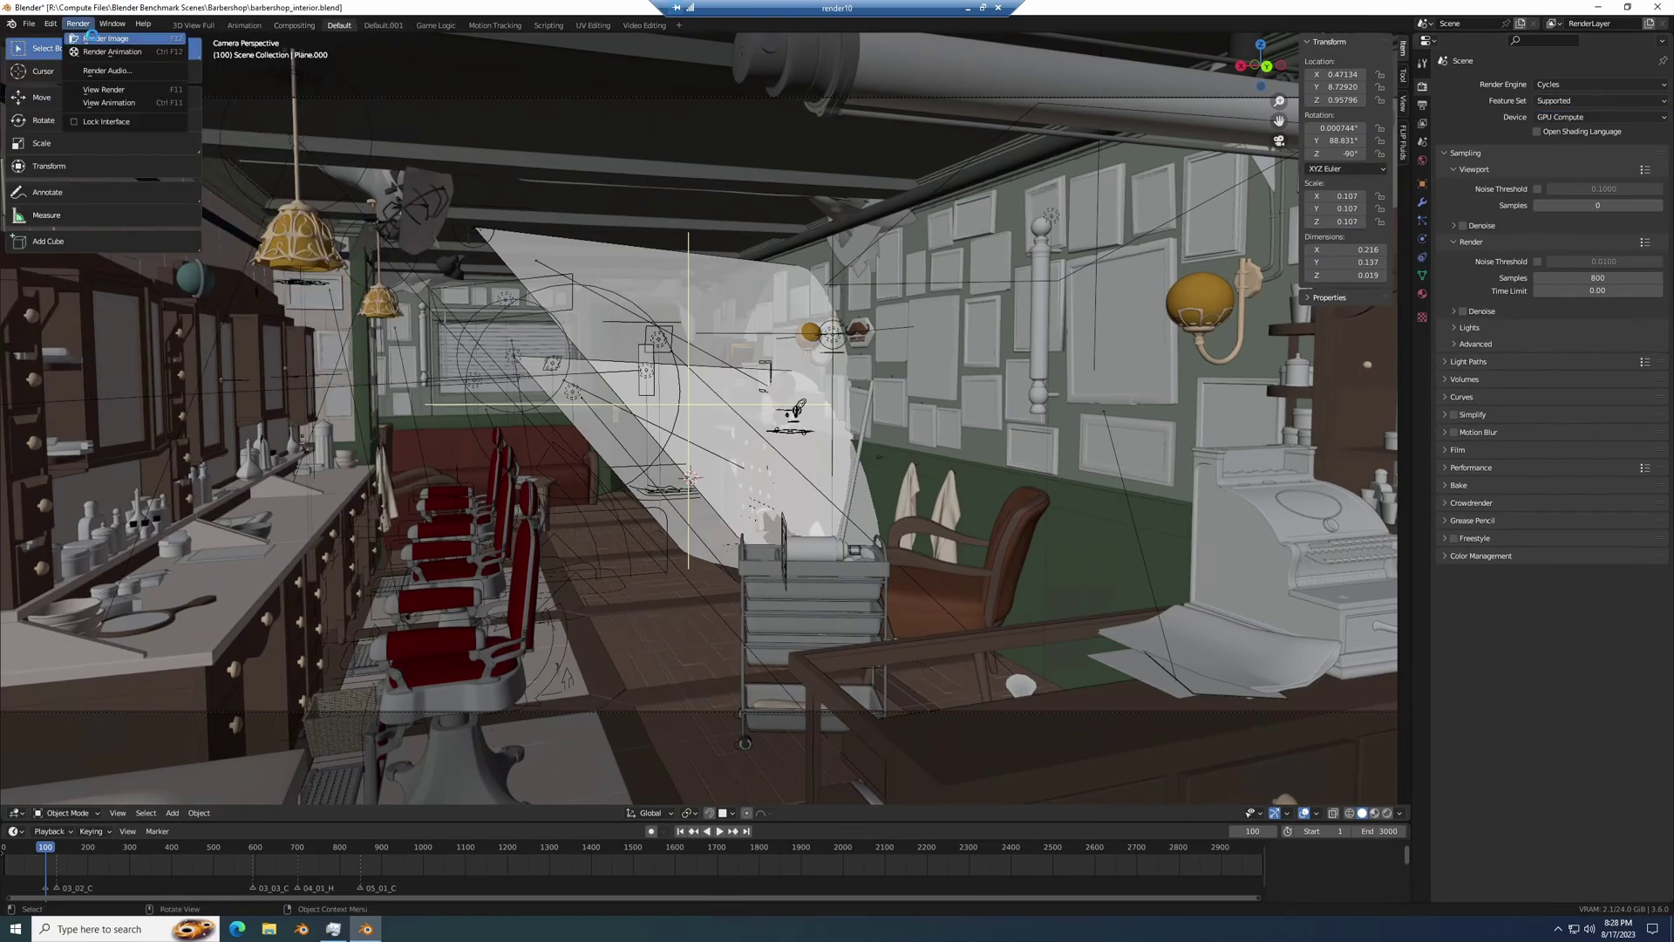
{"action": "left_click", "coordinate": [87, 44]}
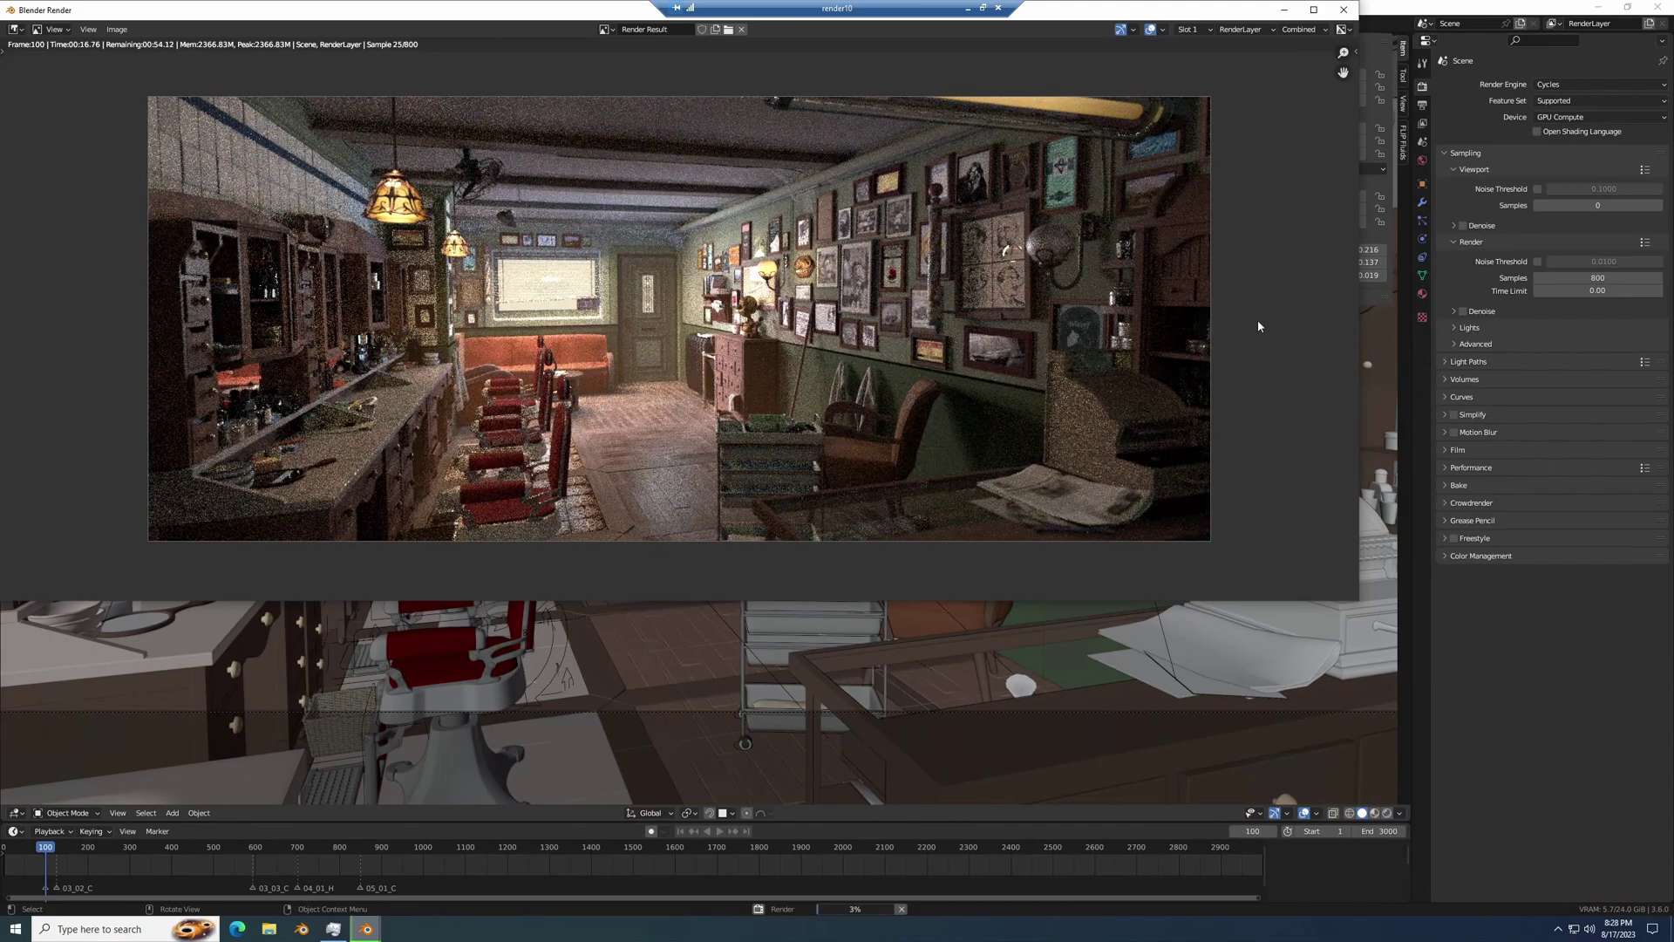
{"action": "left_click", "coordinate": [333, 928]}
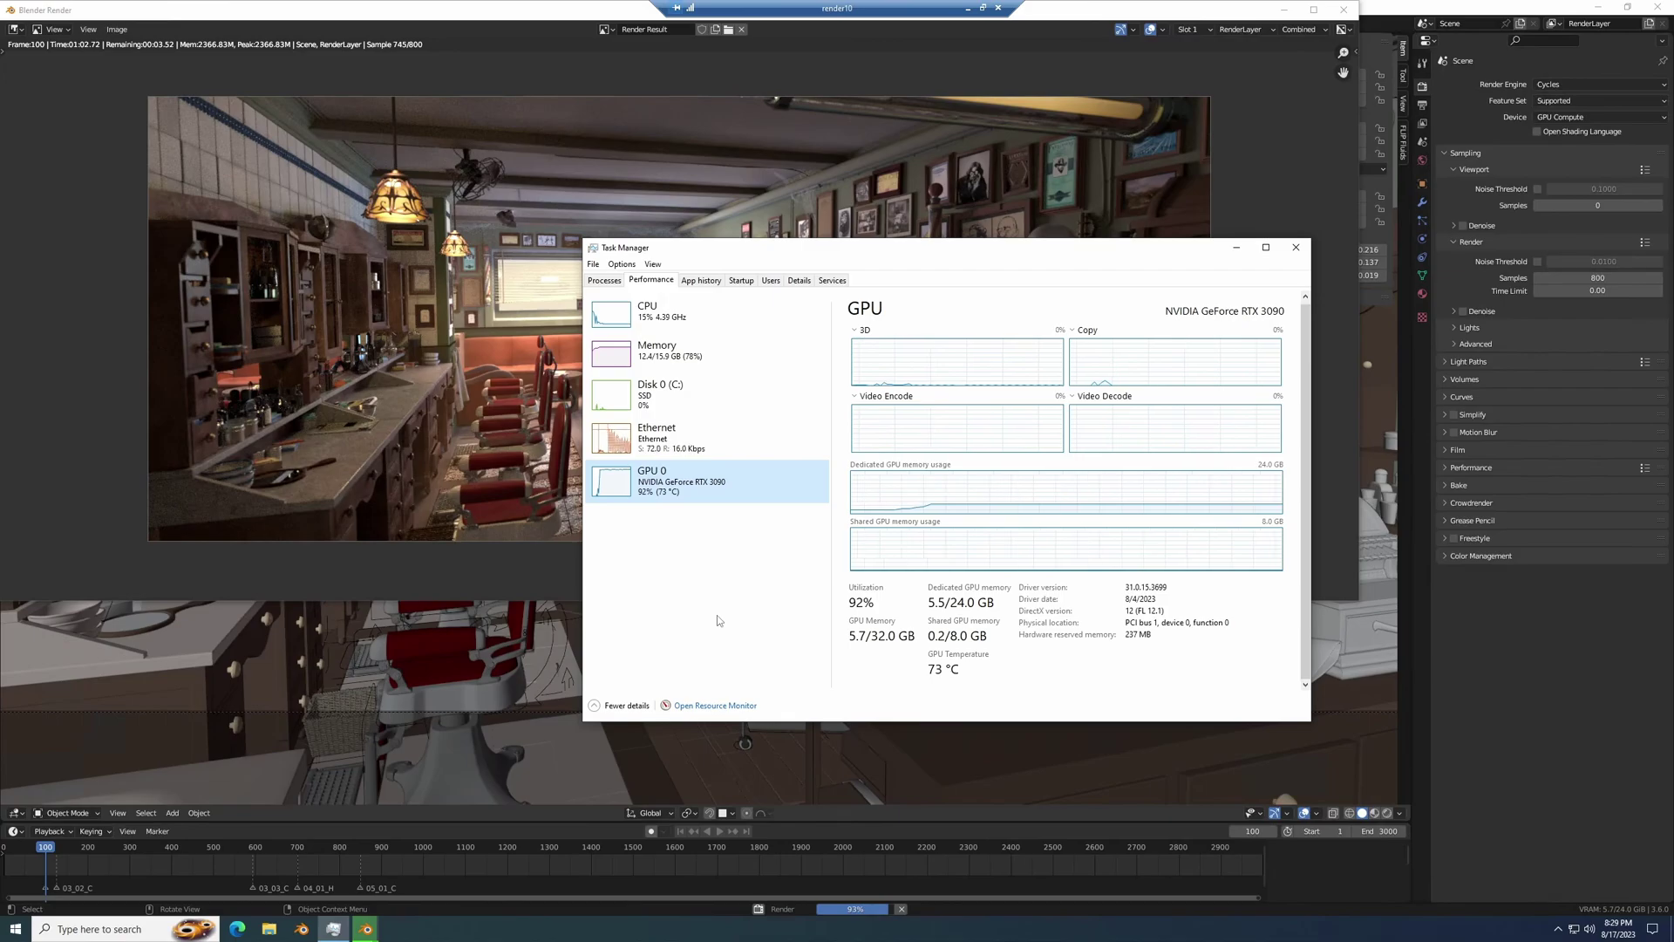
{"action": "left_click", "coordinate": [1240, 164]}
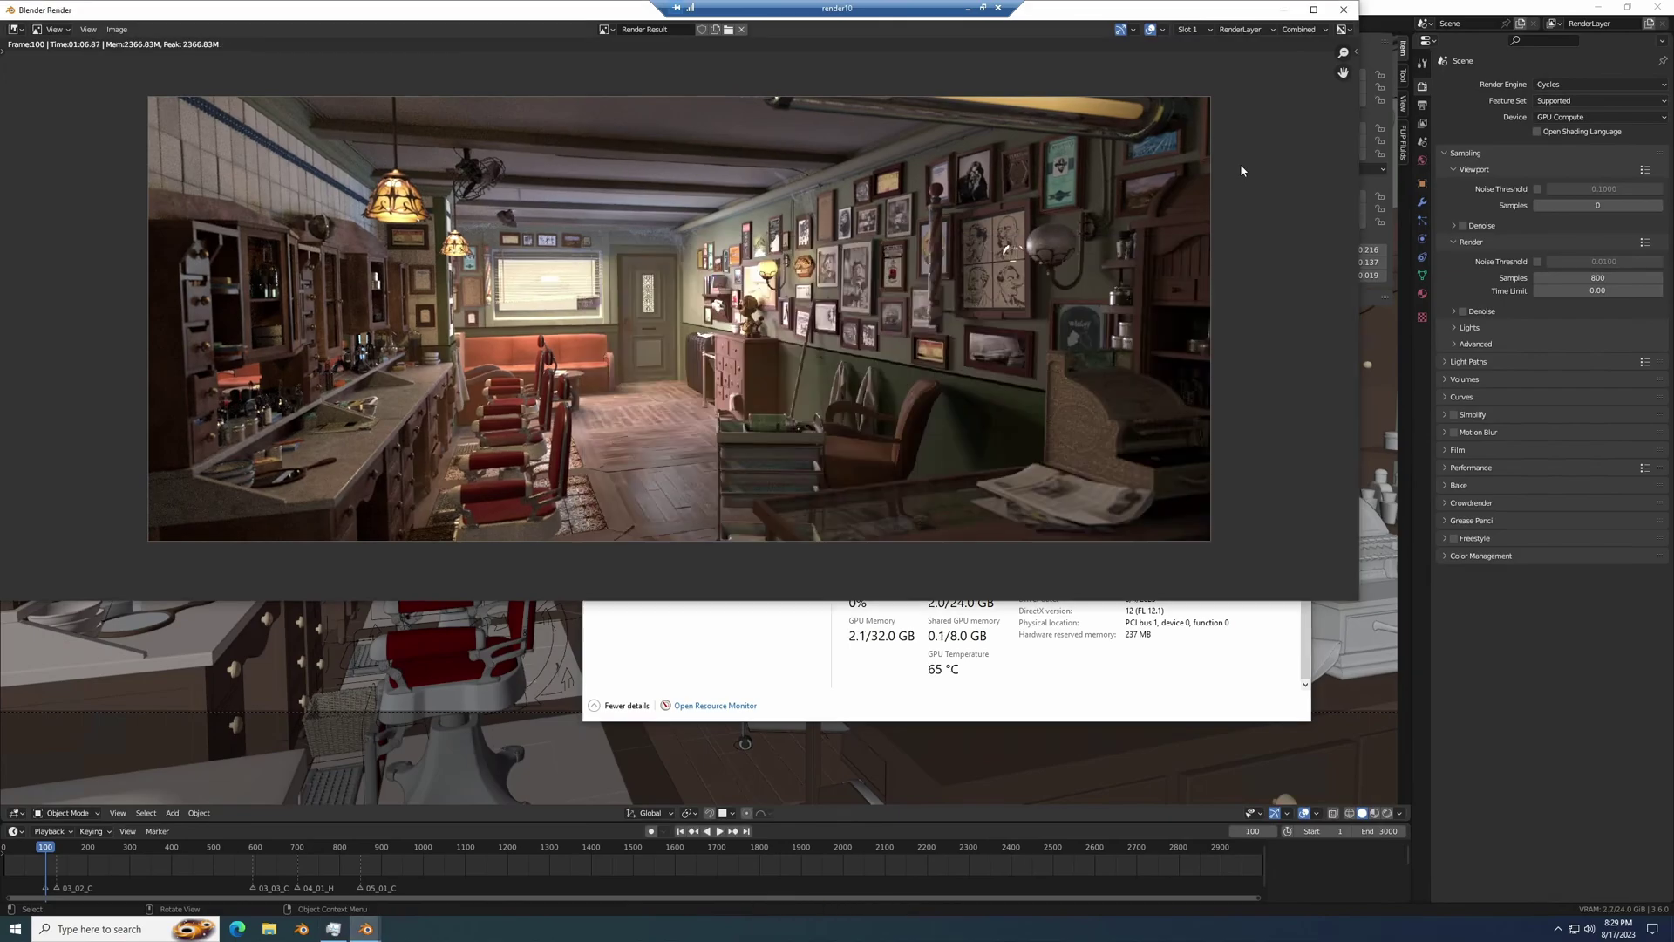
Step: Enter 67 seconds as the RTX 3090 Barbershop time and save the workbook
{"action": "left_click", "coordinate": [967, 10]}
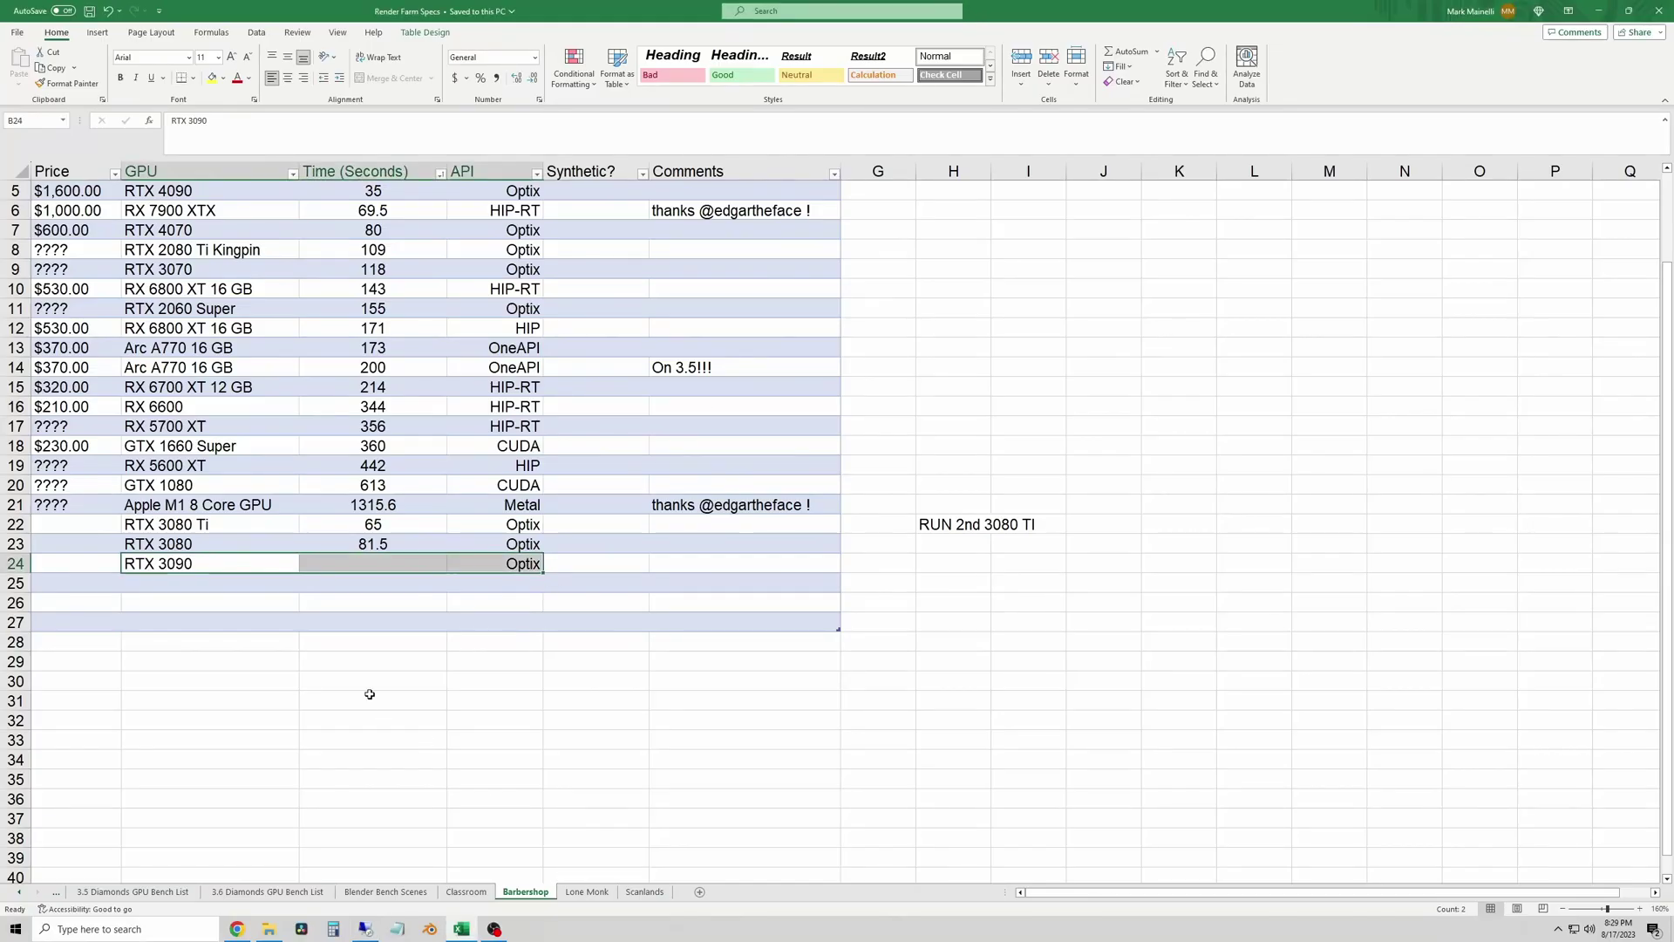
{"action": "left_click", "coordinate": [374, 564]}
{"action": "type", "text": "67"}
{"action": "key", "text": "Return"}
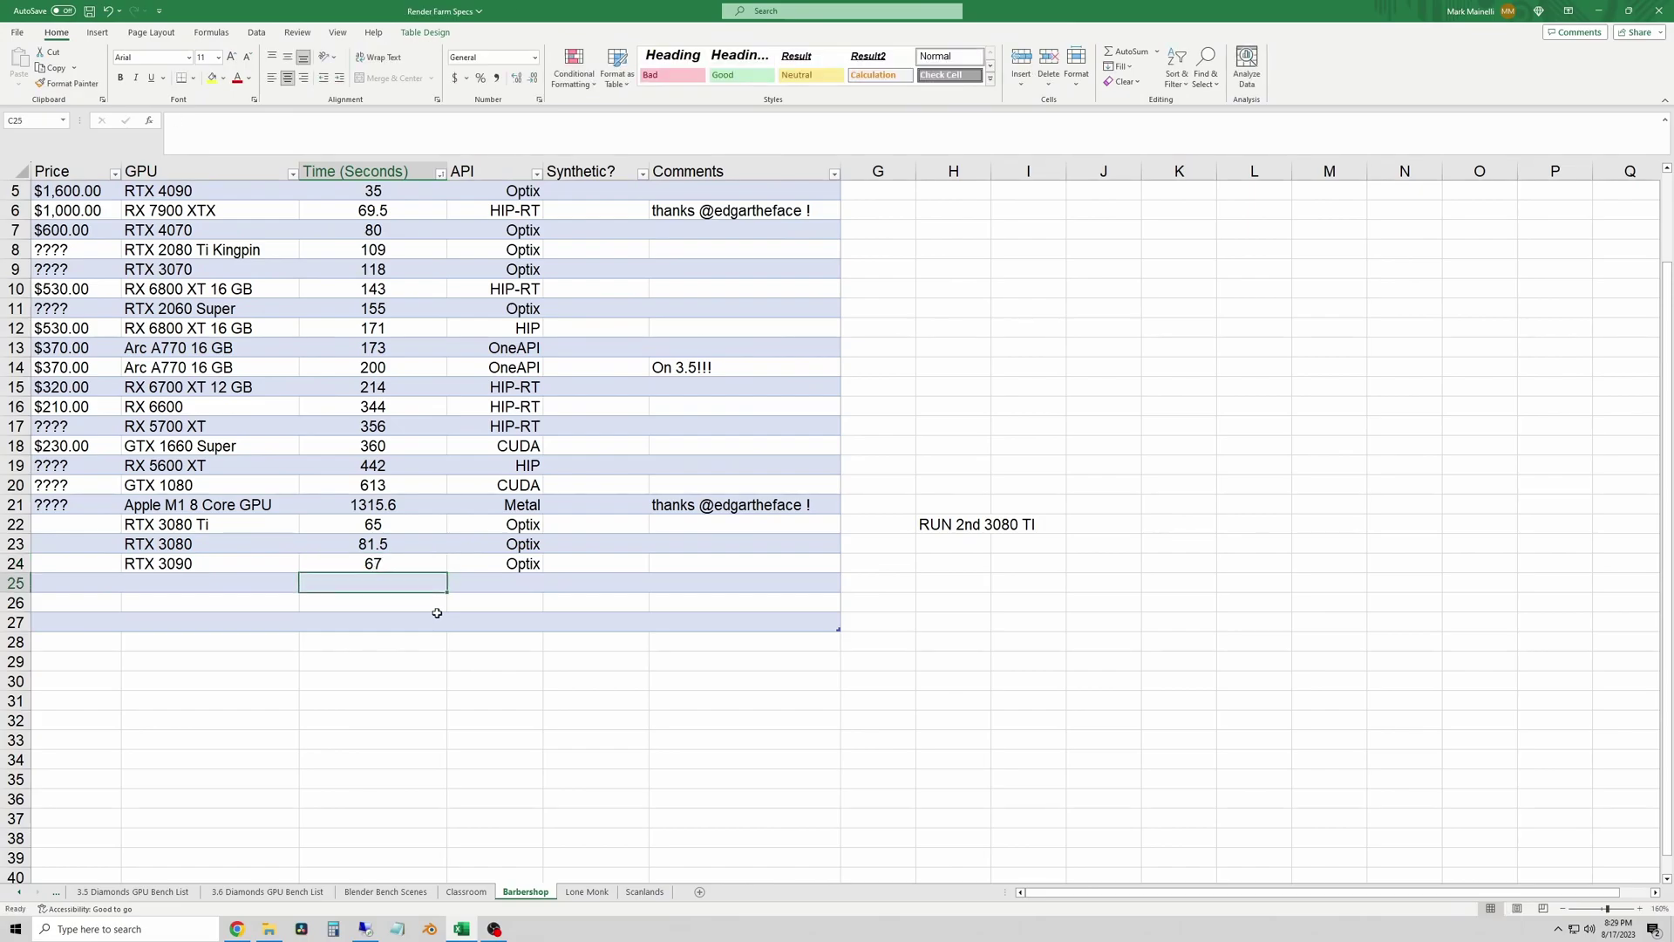
{"action": "key", "text": "ctrl+s"}
Step: Move to the Lone Monk sheet and bring up the Lone Monk scene in Blender
{"action": "key", "text": "ctrl+Page_Down"}
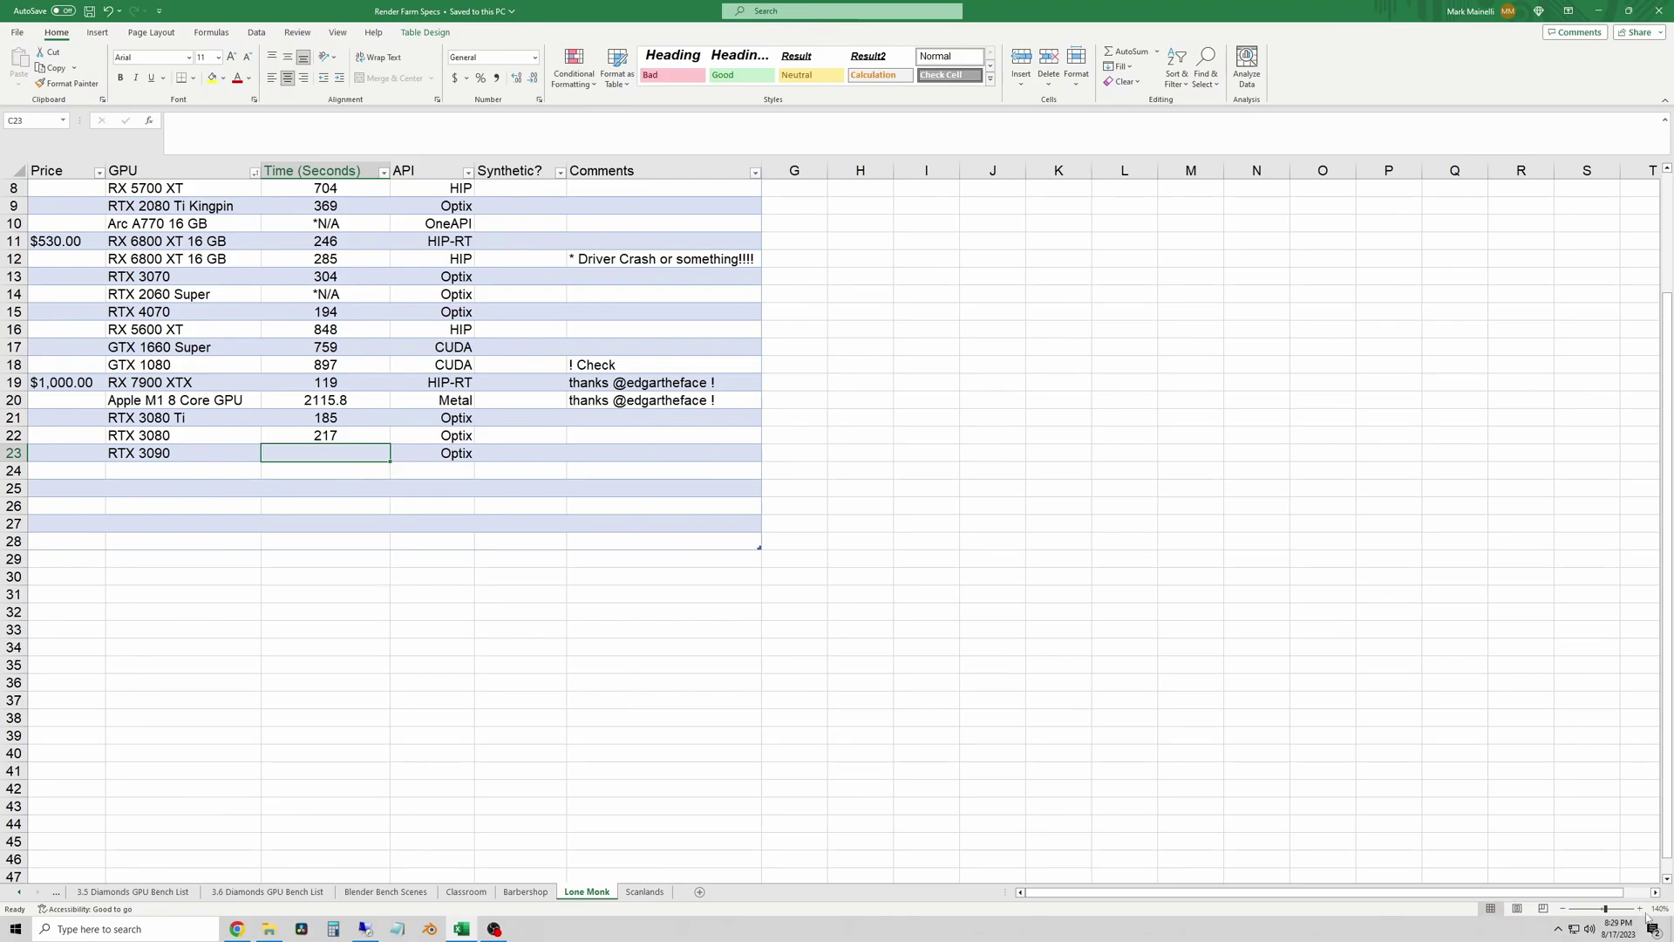
{"action": "scroll", "coordinate": [1133, 611], "scroll_direction": "up", "scroll_amount": 3}
{"action": "left_click", "coordinate": [1198, 709]}
{"action": "scroll", "coordinate": [616, 674], "scroll_direction": "up", "scroll_amount": 2, "text": "ctrl"}
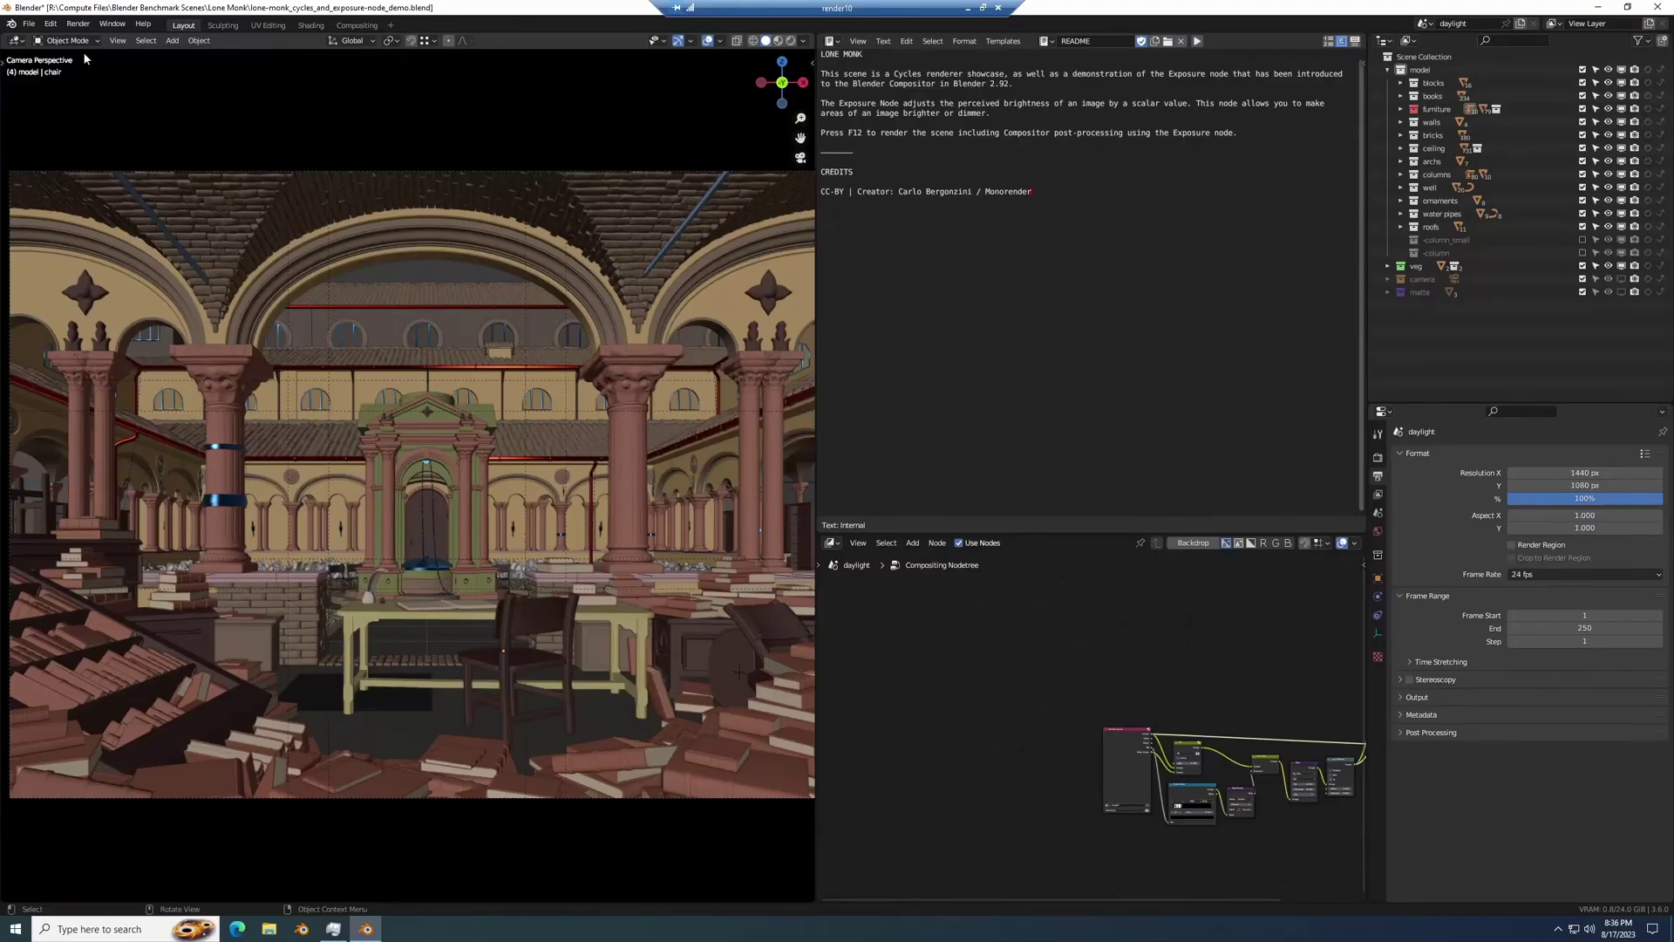
Step: Check the preferences, then render the Lone Monk scene while watching GPU usage
{"action": "left_click", "coordinate": [49, 24]}
{"action": "left_click", "coordinate": [70, 213]}
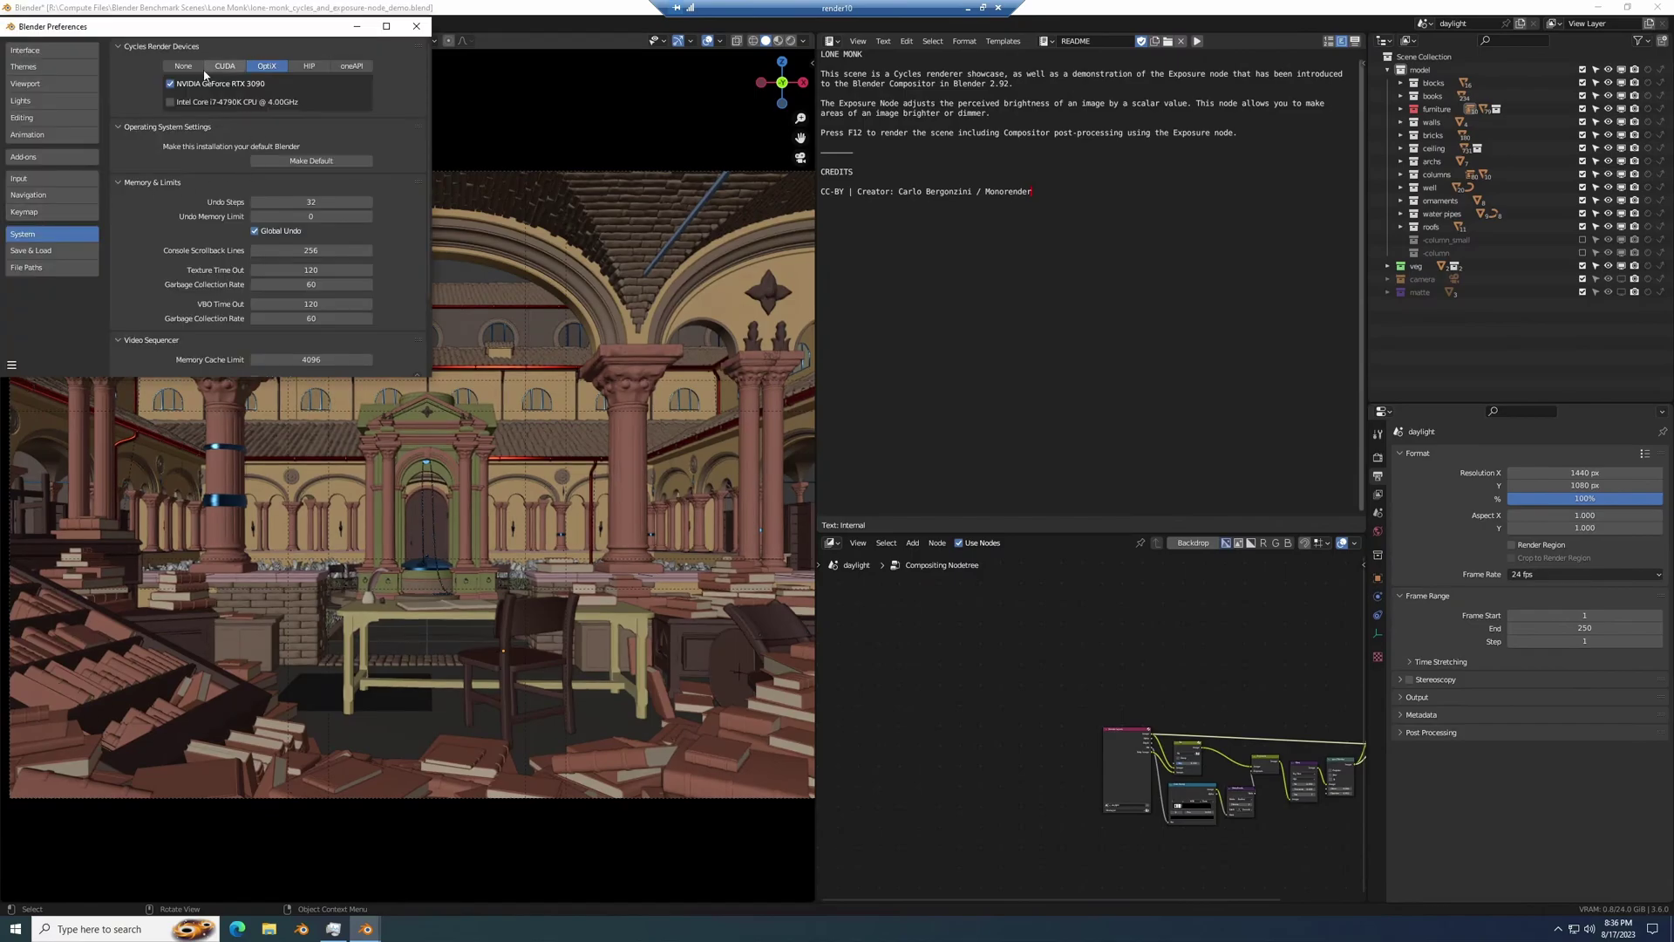
{"action": "left_click", "coordinate": [428, 8]}
{"action": "left_click", "coordinate": [77, 24]}
{"action": "left_click", "coordinate": [96, 39]}
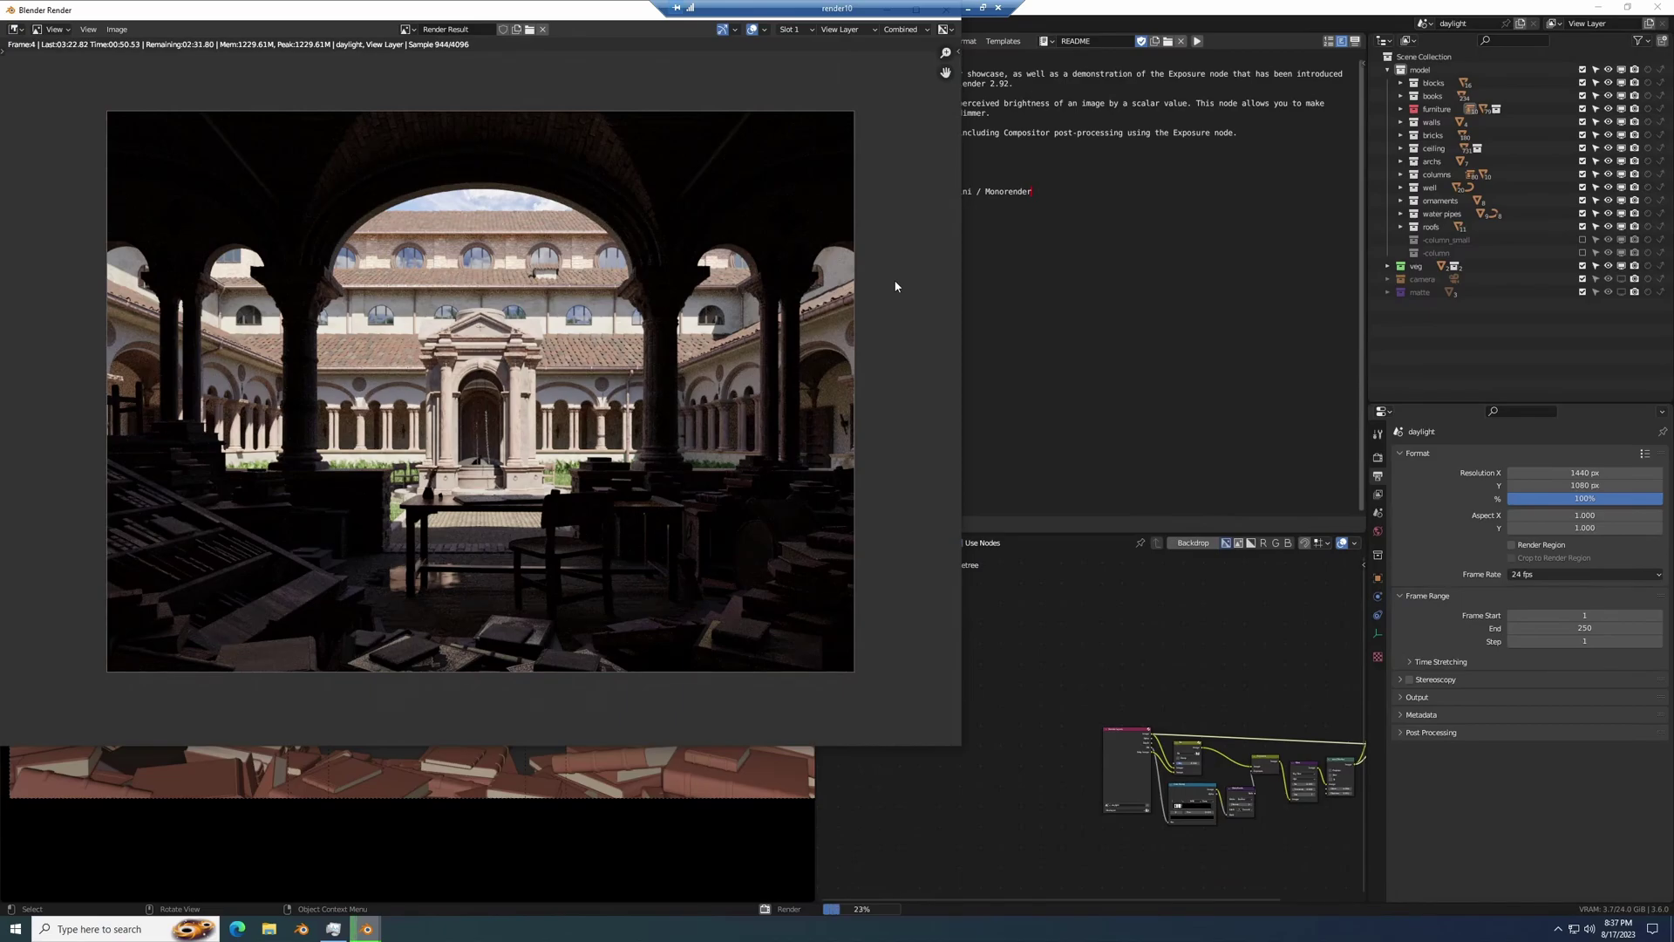
{"action": "key", "text": "ctrl+shift+Escape"}
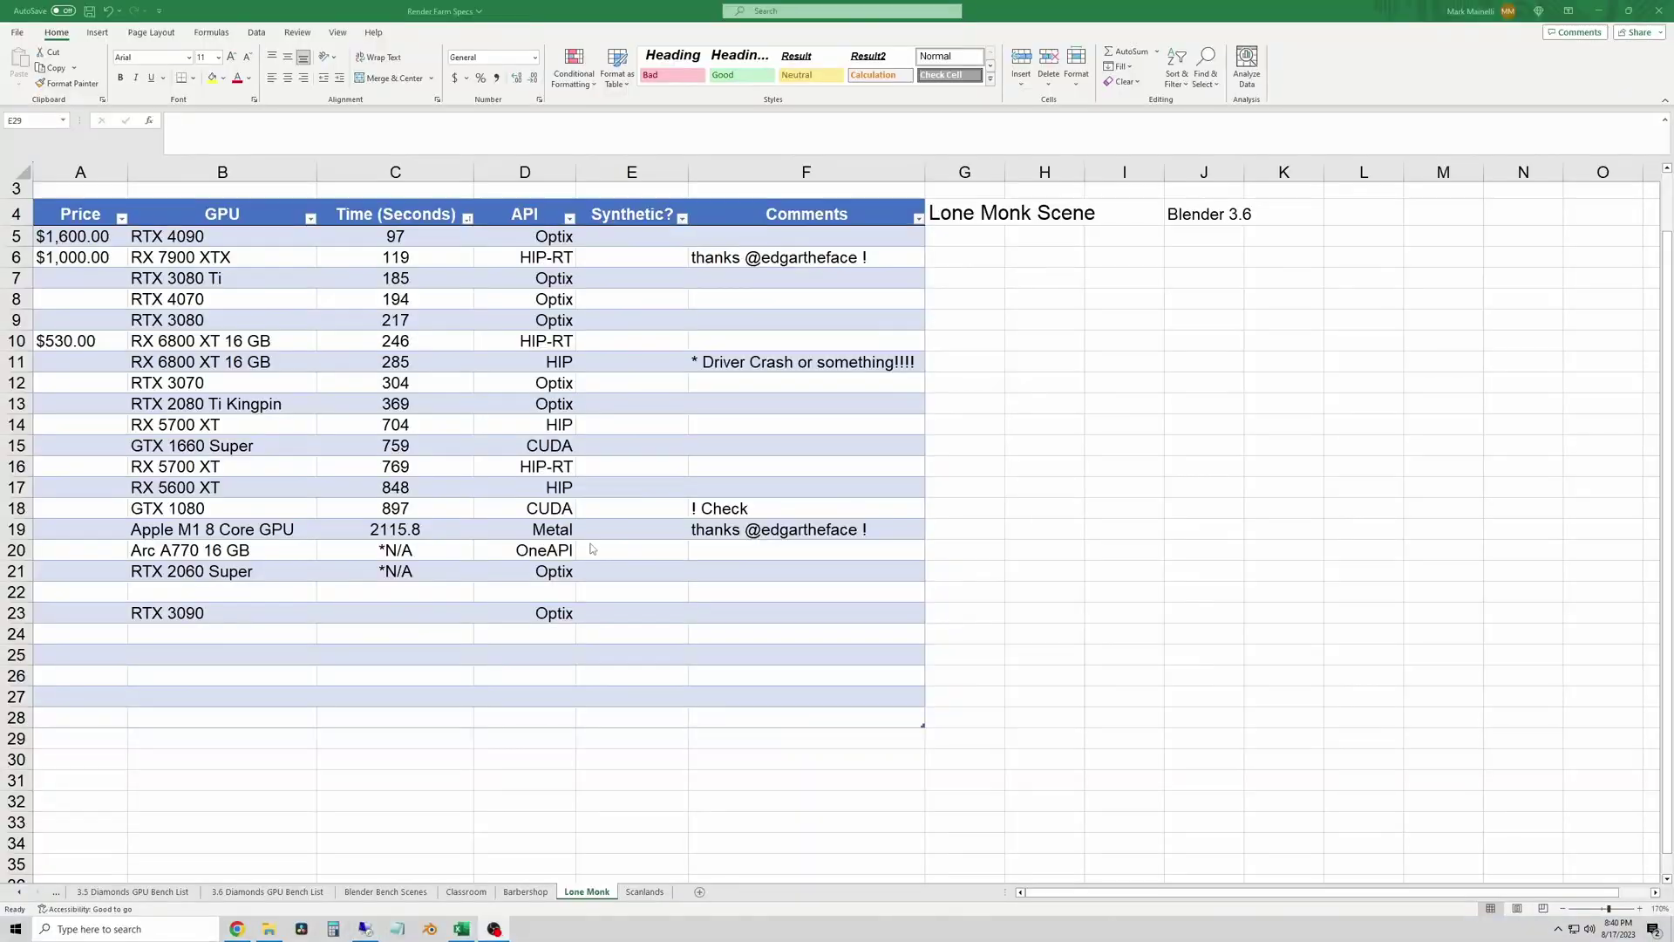
Step: Enter 177 seconds for the RTX 3090 in C23 and move that row up to row 22
{"action": "left_click", "coordinate": [395, 613]}
{"action": "type", "text": "177"}
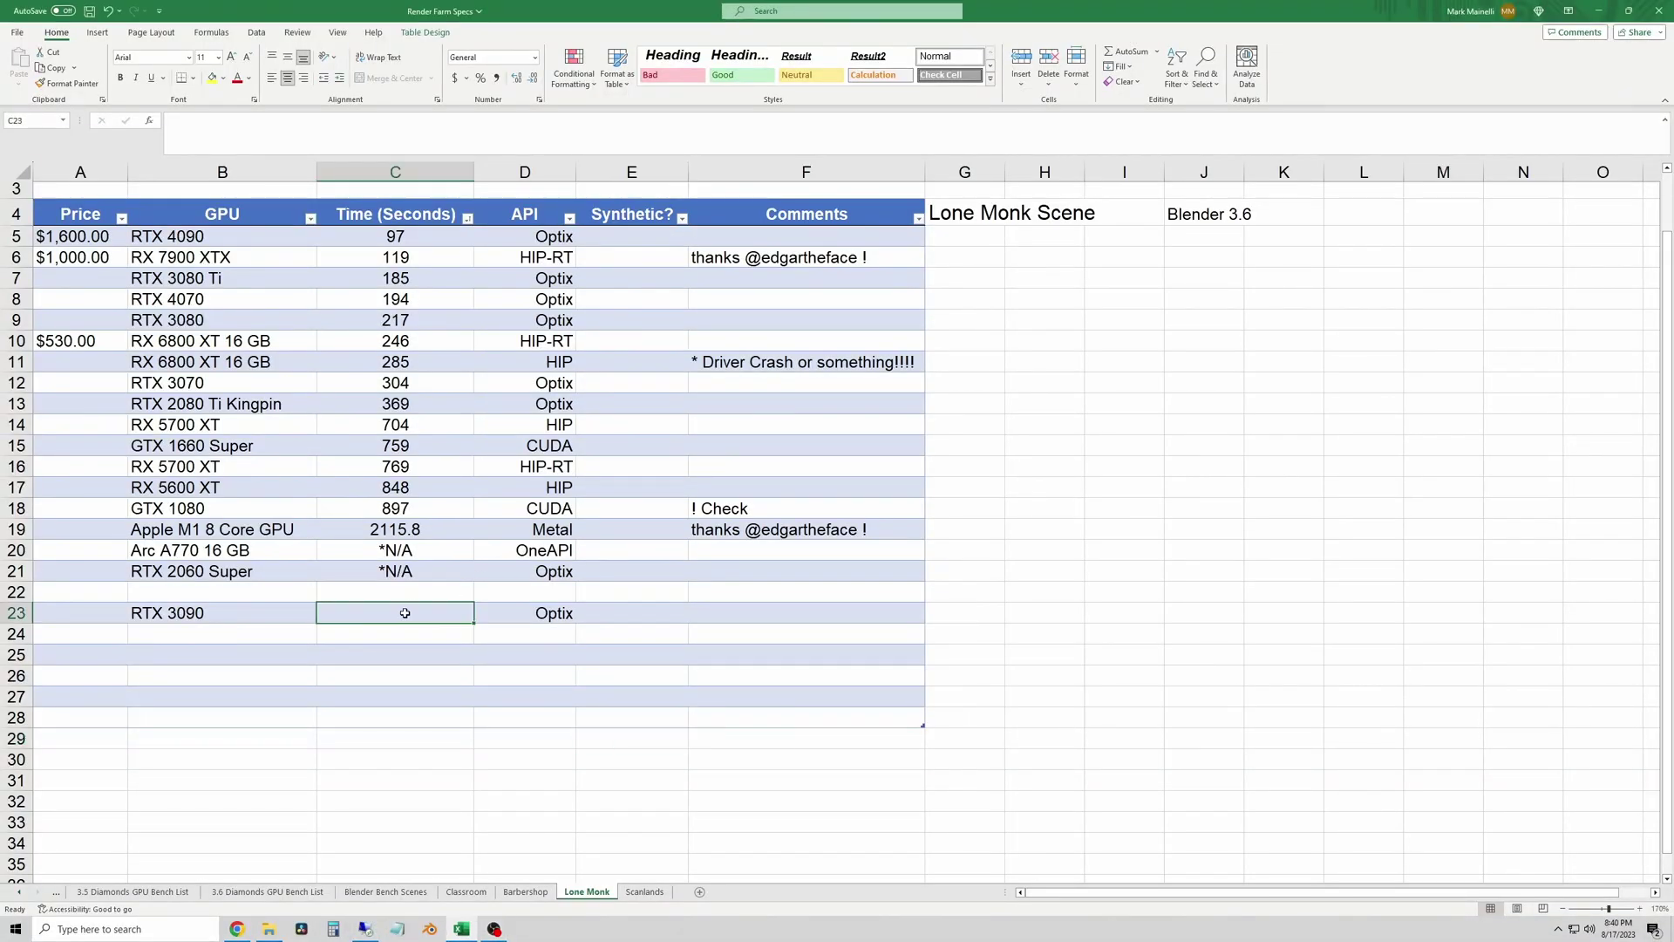
{"action": "left_click", "coordinate": [487, 673]}
{"action": "mouse_move", "coordinate": [164, 617]}
{"action": "left_mouse_down"}
{"action": "mouse_move", "coordinate": [523, 614]}
{"action": "mouse_move", "coordinate": [182, 593]}
{"action": "left_mouse_up"}
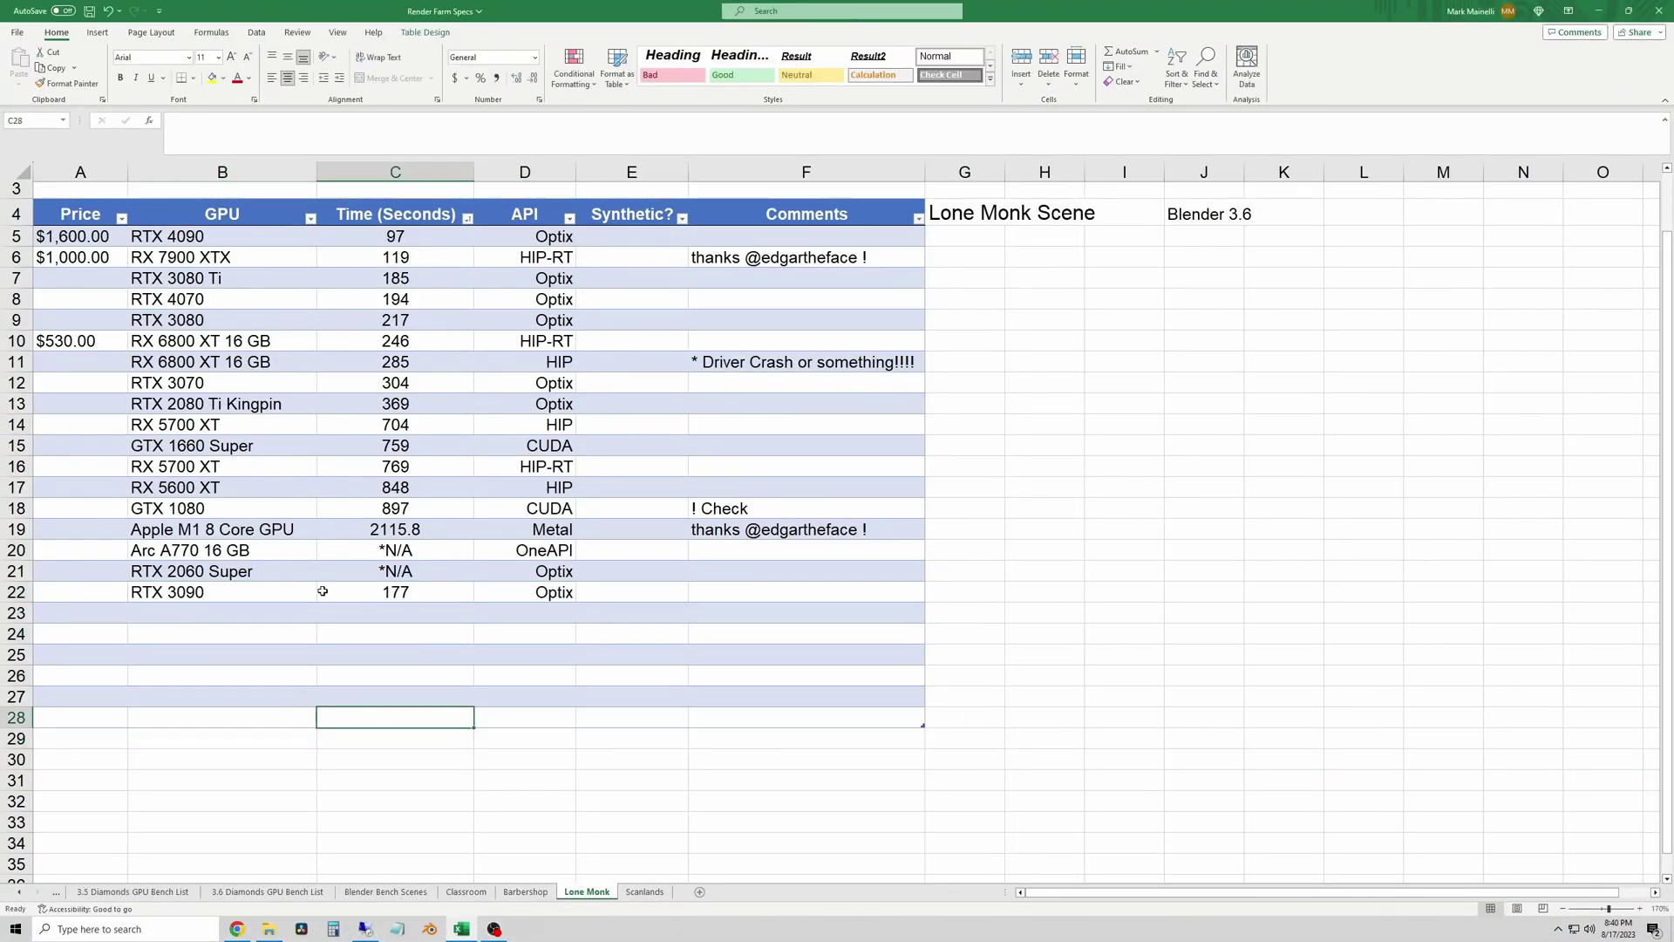
{"action": "left_click", "coordinate": [579, 632]}
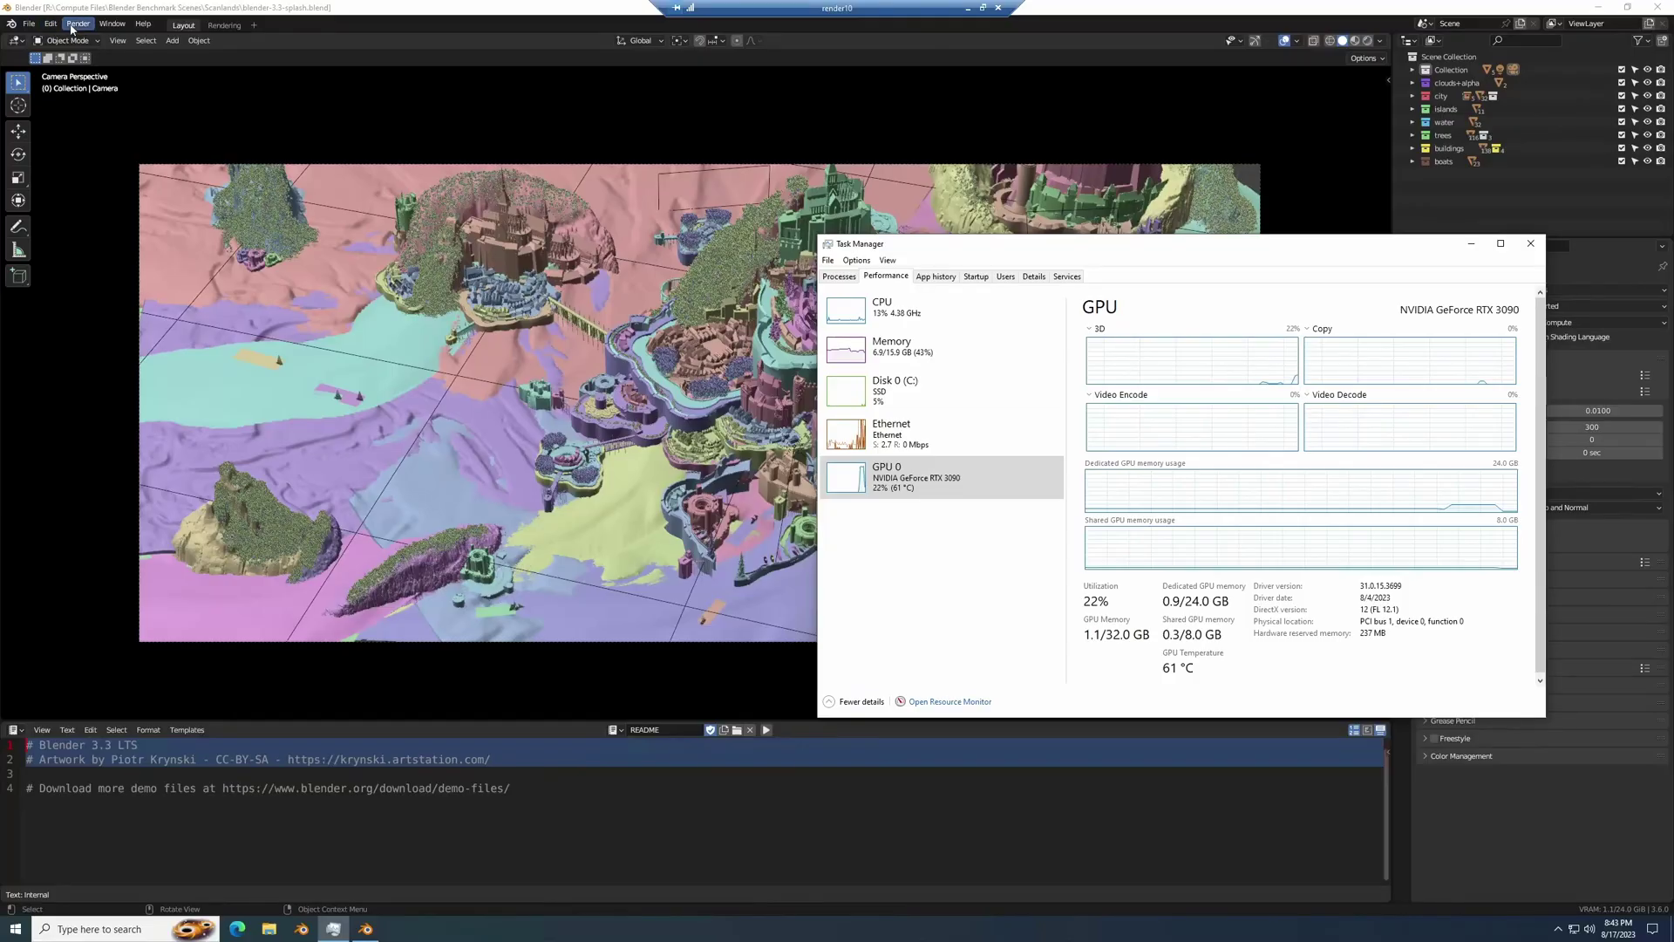
Step: Render Scanlands with F12 and log its 41.5-second RTX 3090 time in C20
{"action": "key", "text": "F12"}
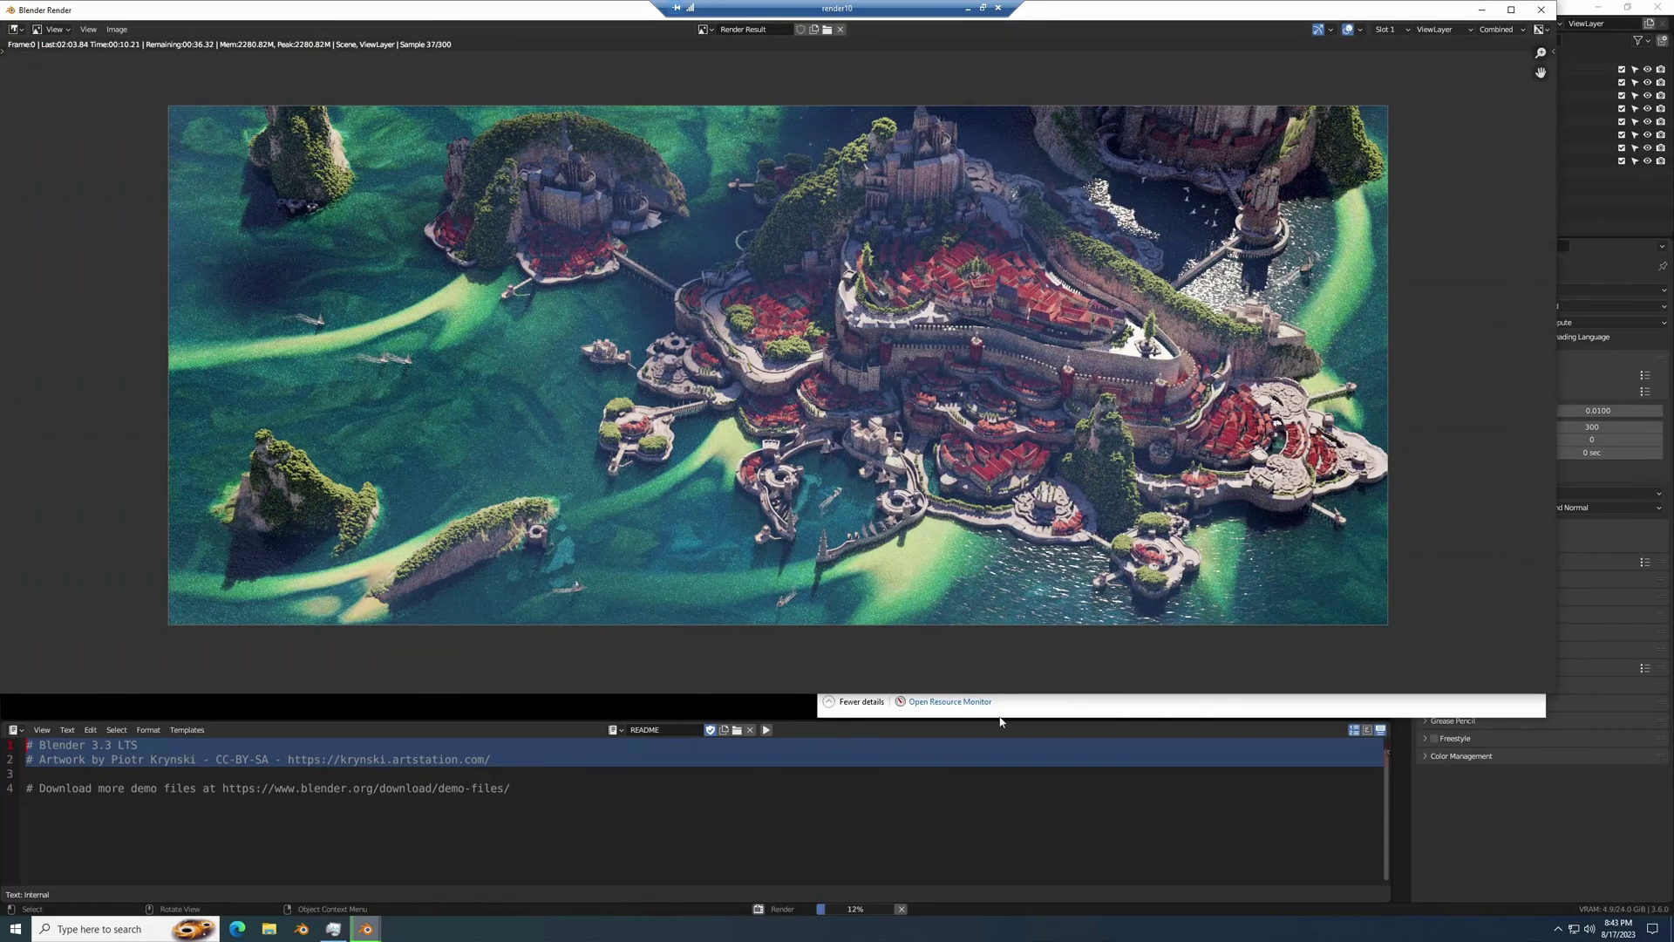
{"action": "left_click", "coordinate": [1000, 712]}
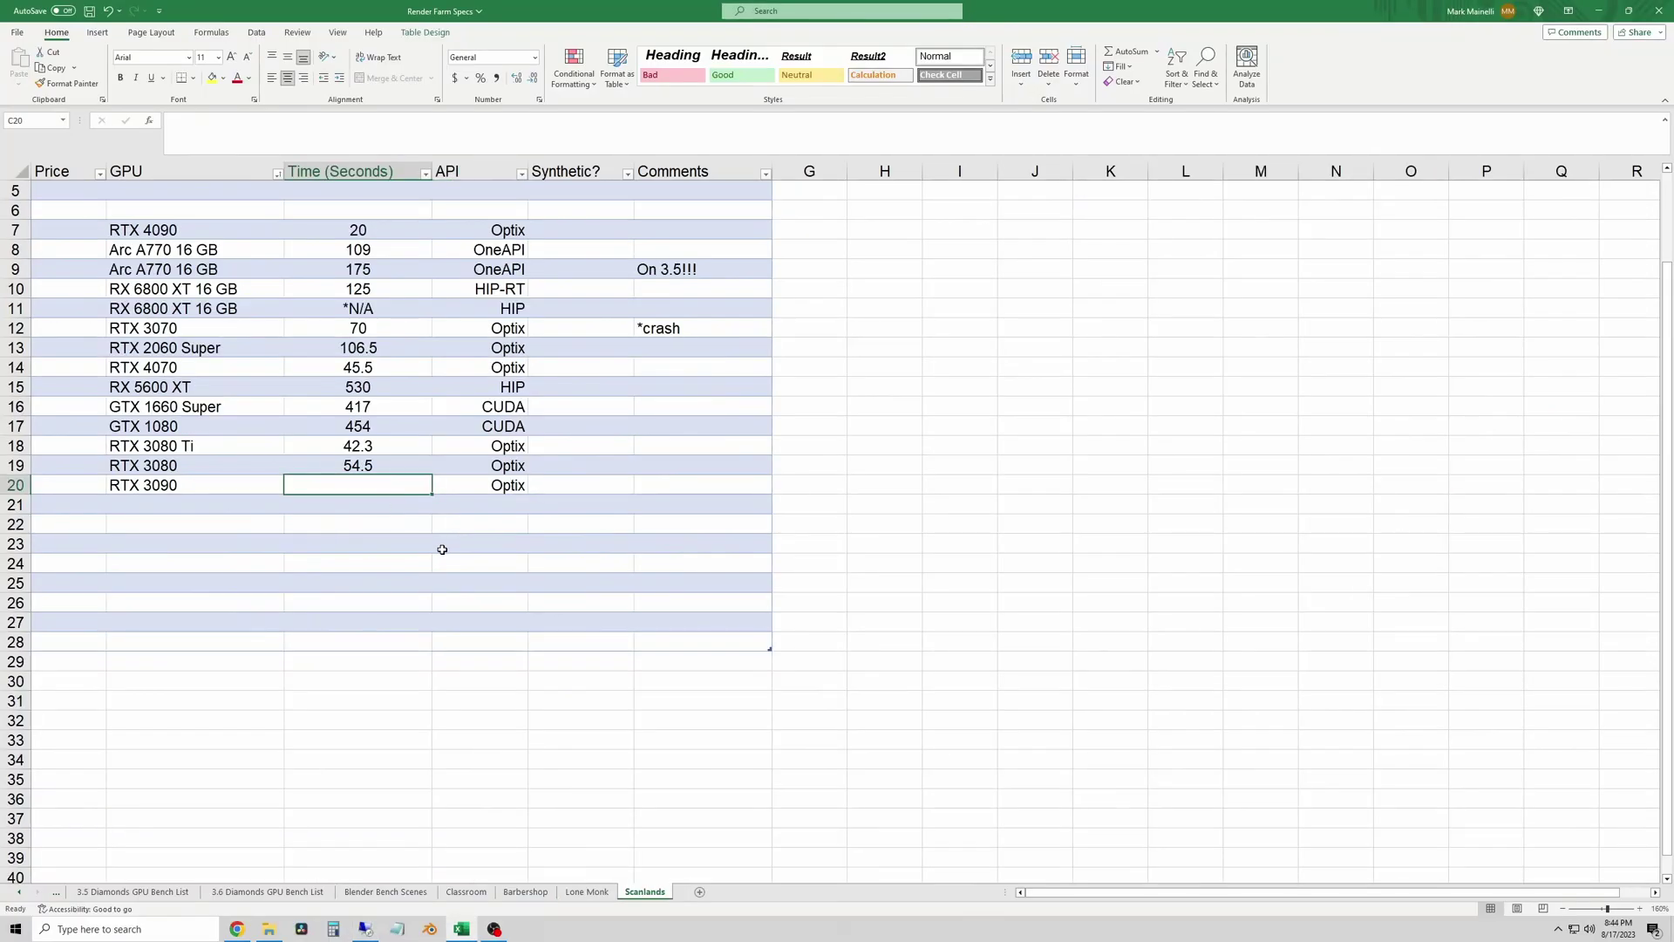
{"action": "type", "text": "41.5"}
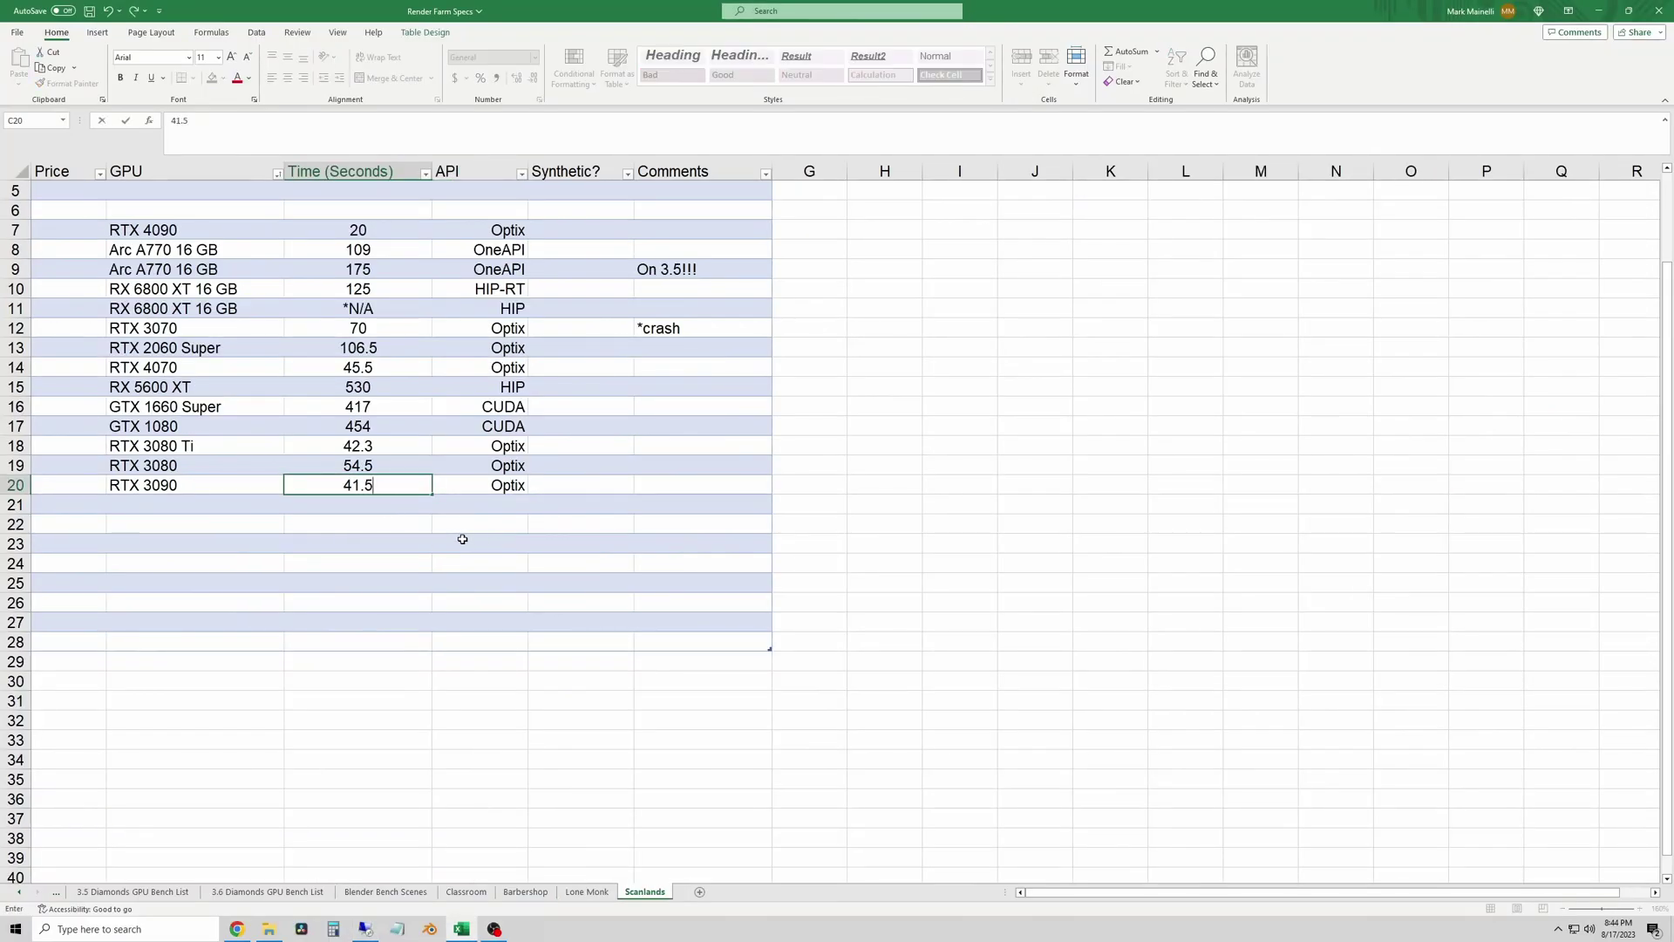
{"action": "left_click", "coordinate": [460, 541]}
{"action": "left_click", "coordinate": [466, 891]}
Step: Sort the Classroom table by Time (Seconds), smallest to largest, and zoom in
{"action": "left_click", "coordinate": [1011, 516]}
{"action": "left_click", "coordinate": [390, 257]}
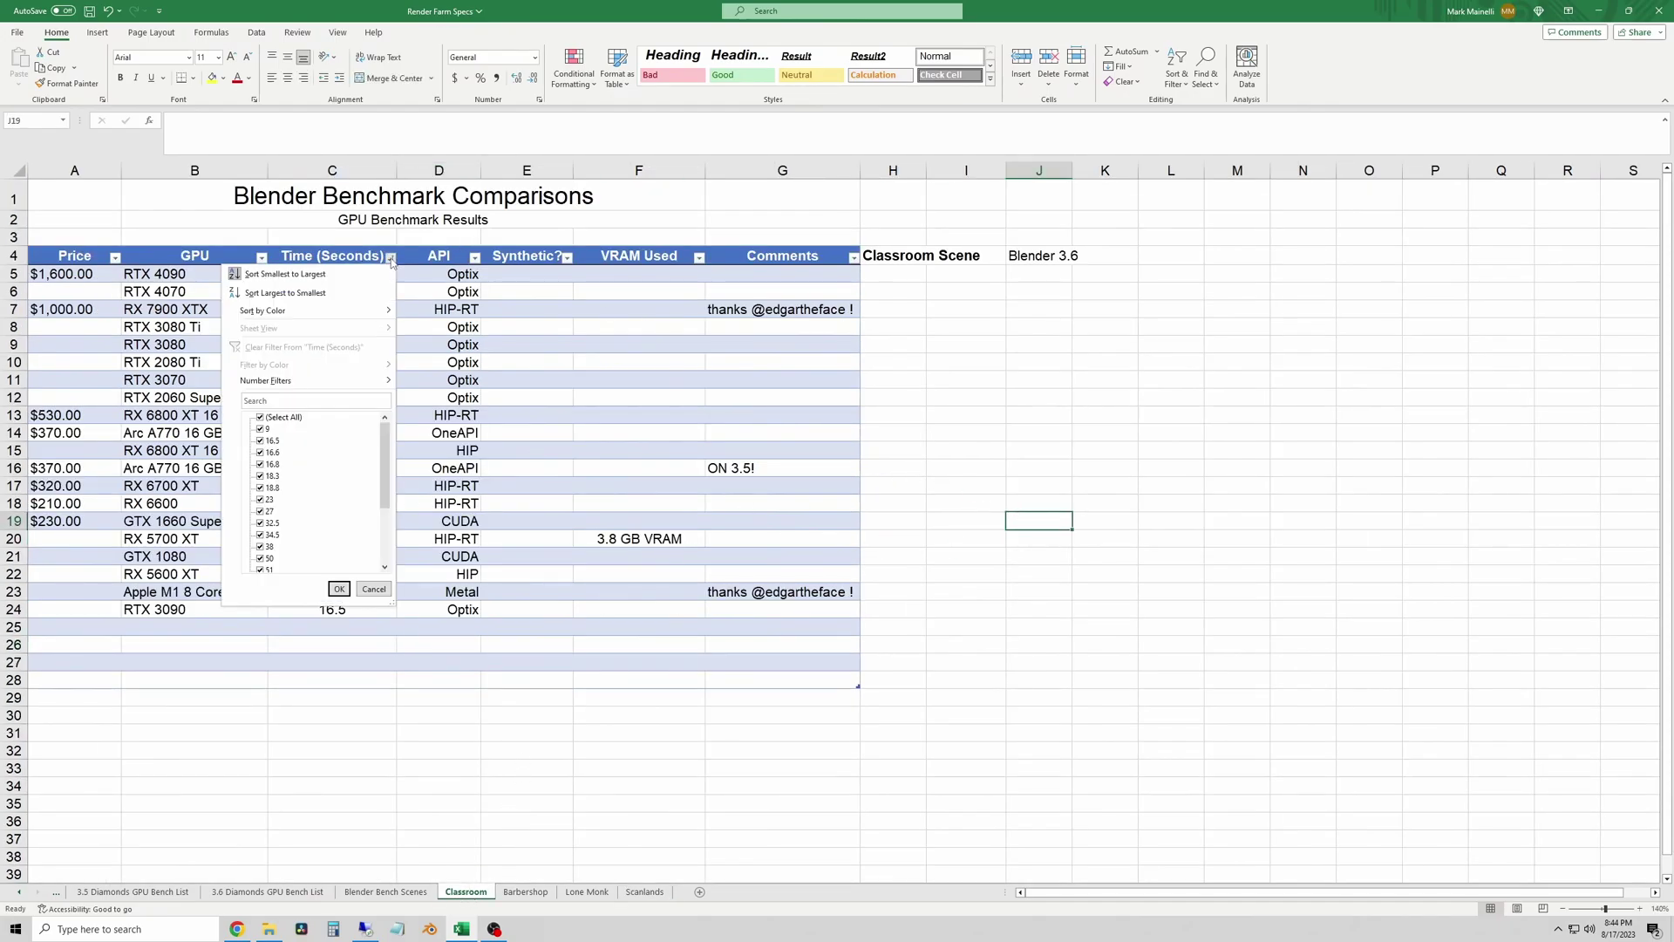
{"action": "left_click", "coordinate": [285, 274]}
{"action": "left_click", "coordinate": [424, 694]}
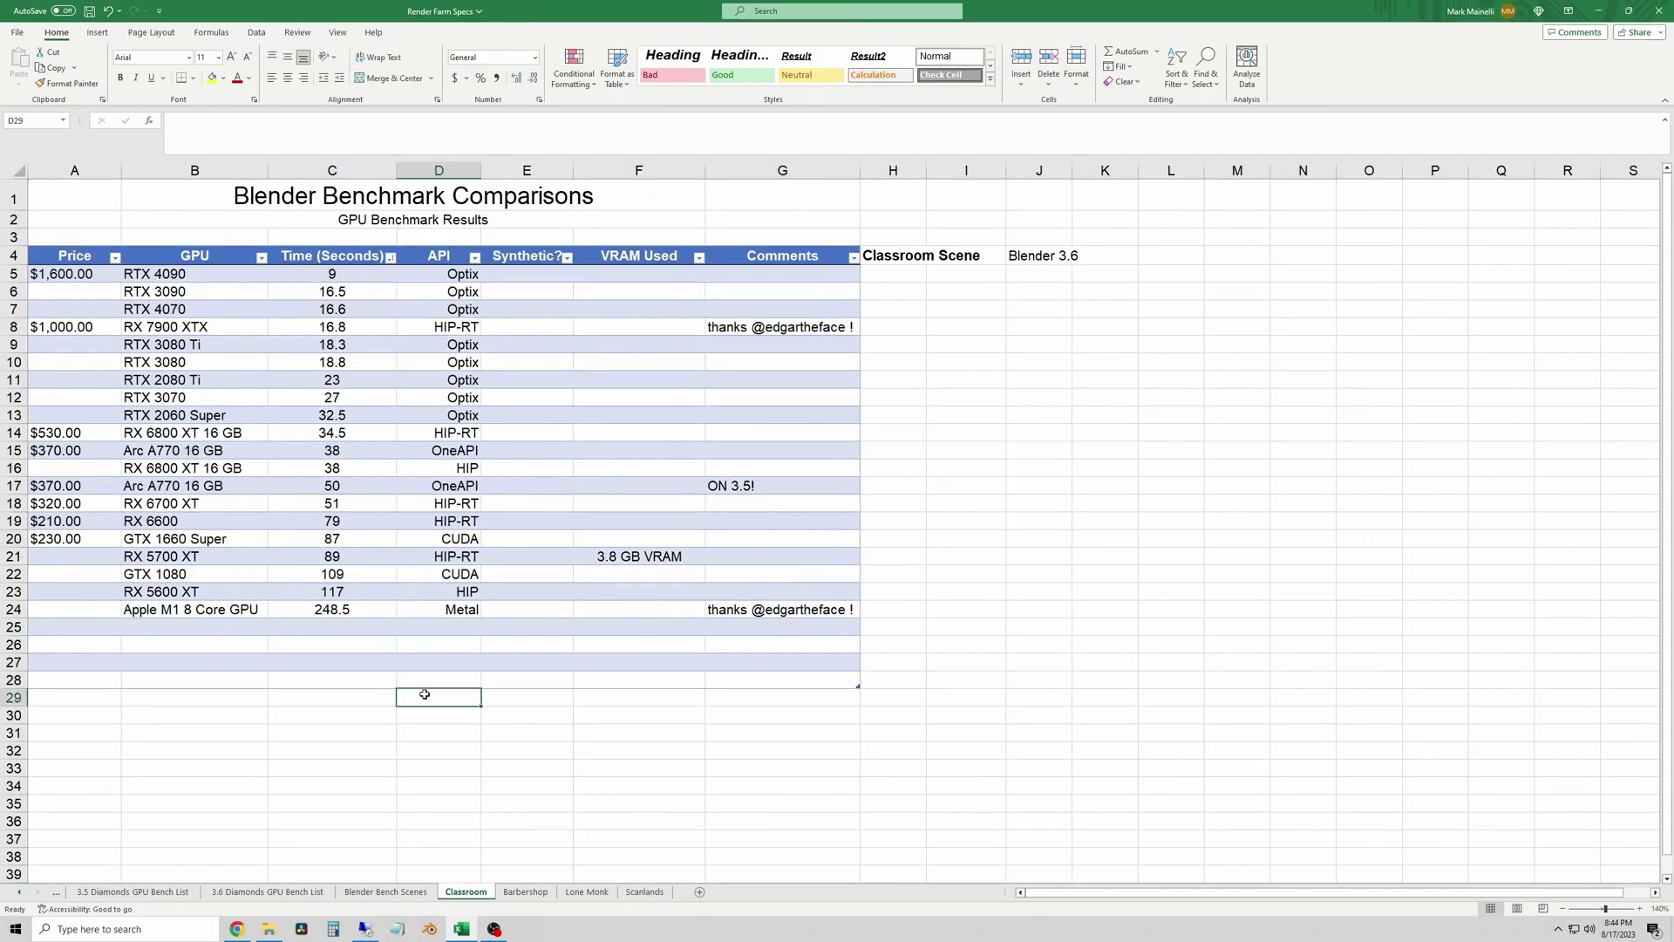
{"action": "left_click", "coordinate": [1640, 908]}
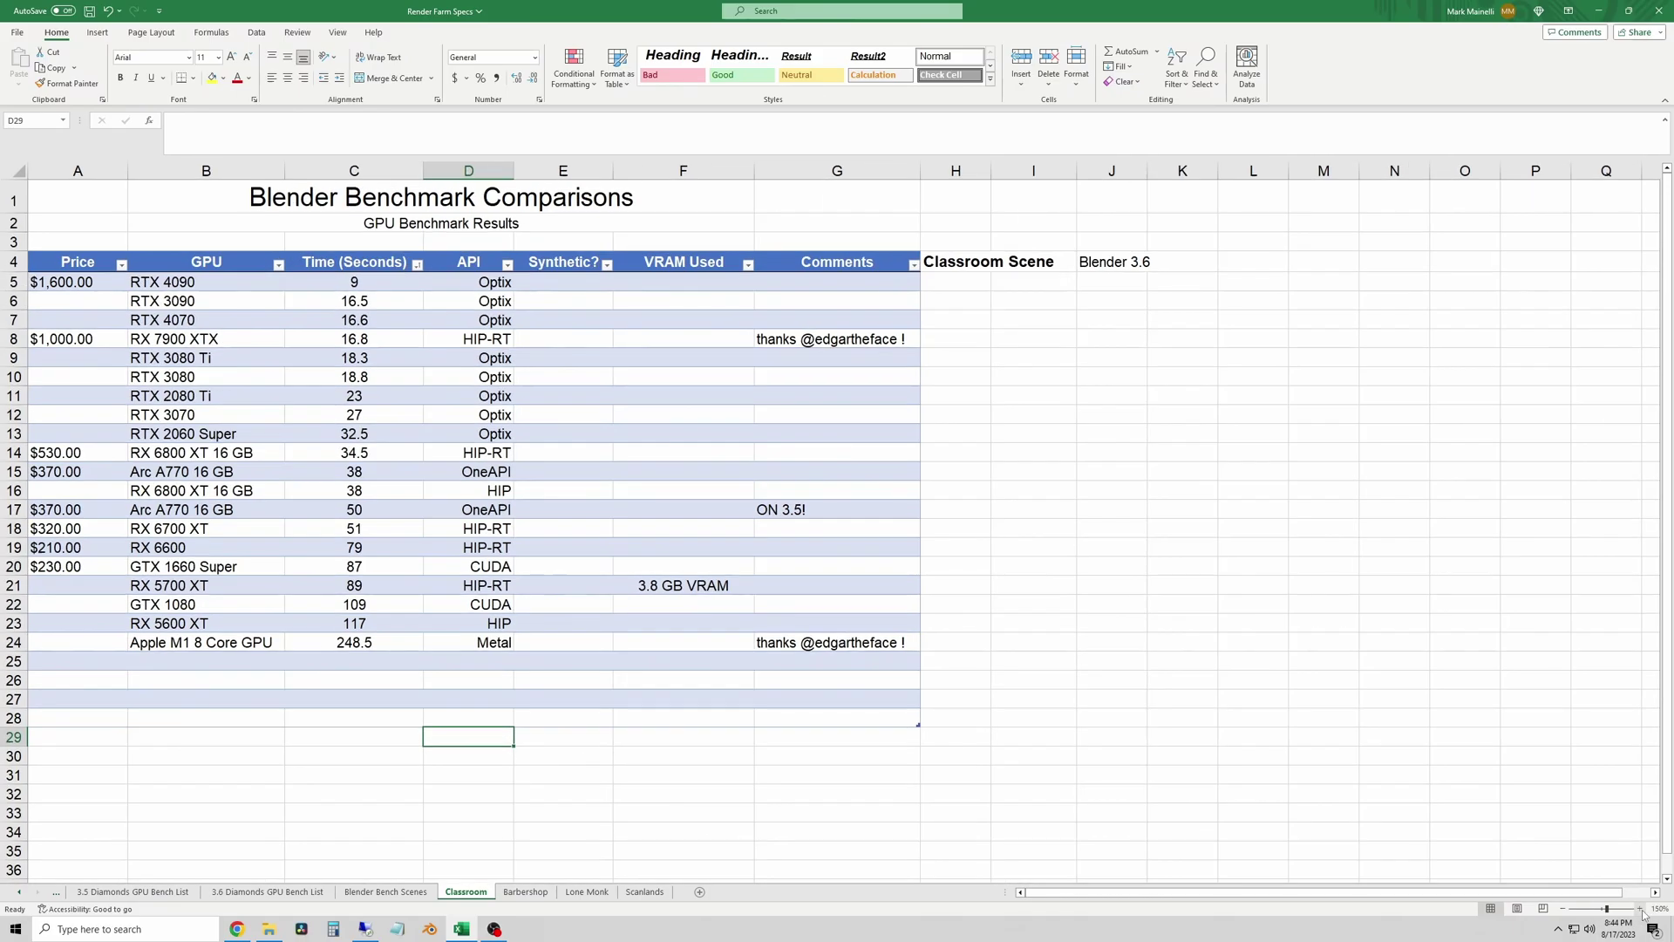
{"action": "left_click", "coordinate": [1640, 909]}
Step: Enter a $600 price for the RTX 4070 in cell A7
{"action": "left_click", "coordinate": [1339, 603]}
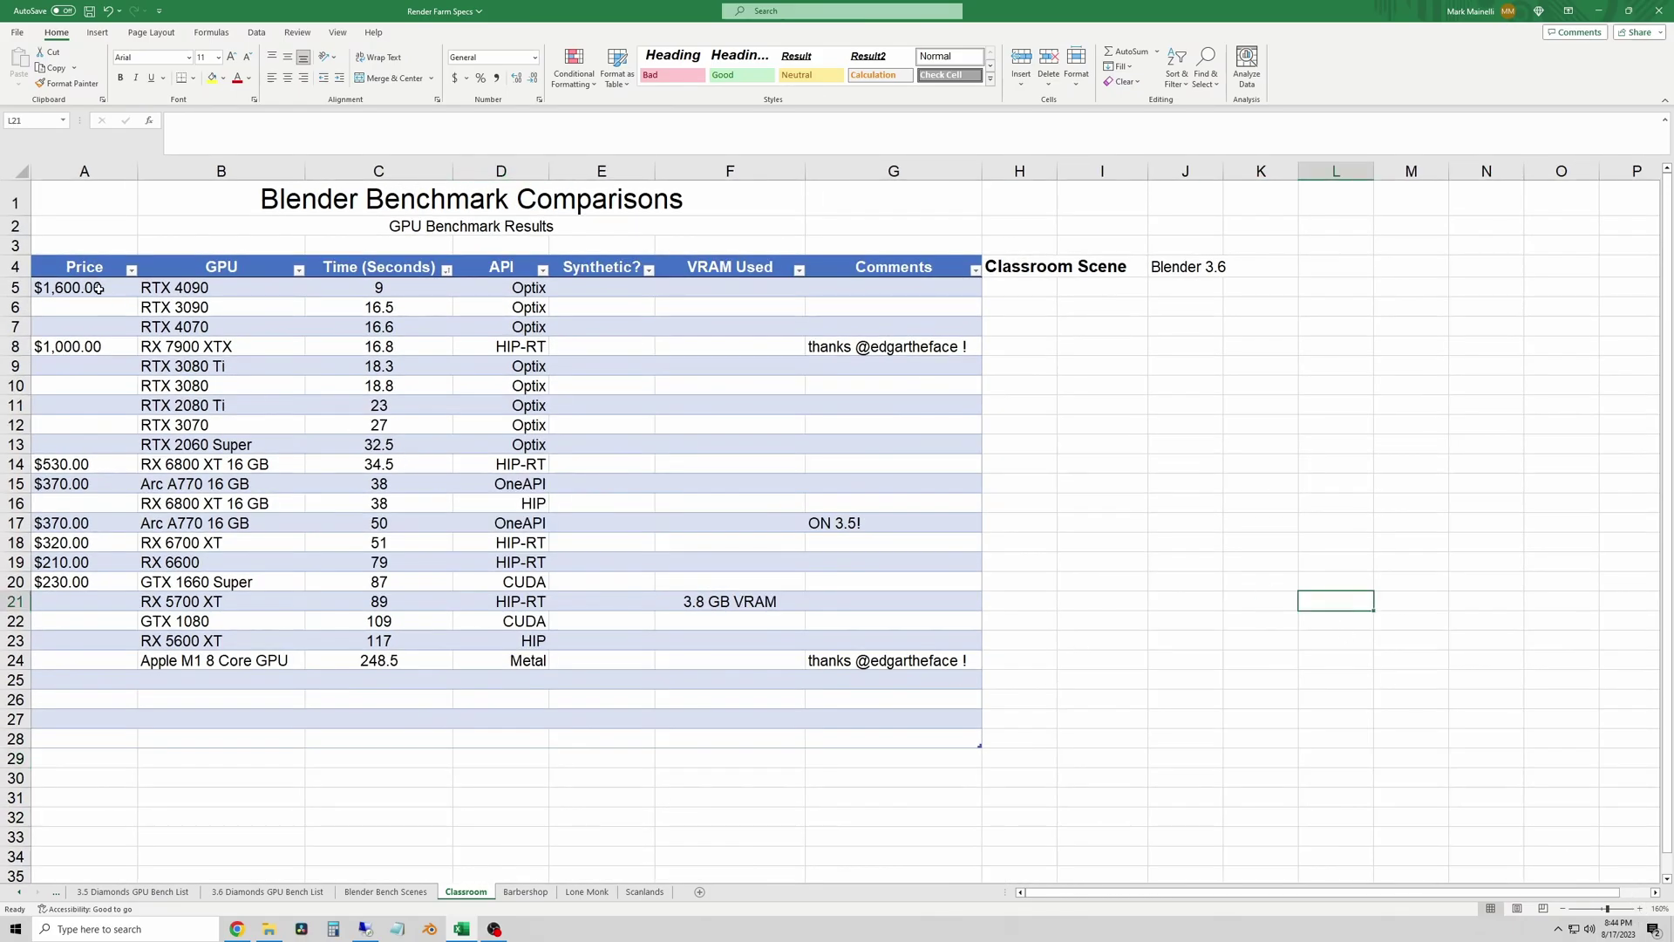
{"action": "left_click", "coordinate": [1231, 558]}
{"action": "left_click", "coordinate": [84, 328]}
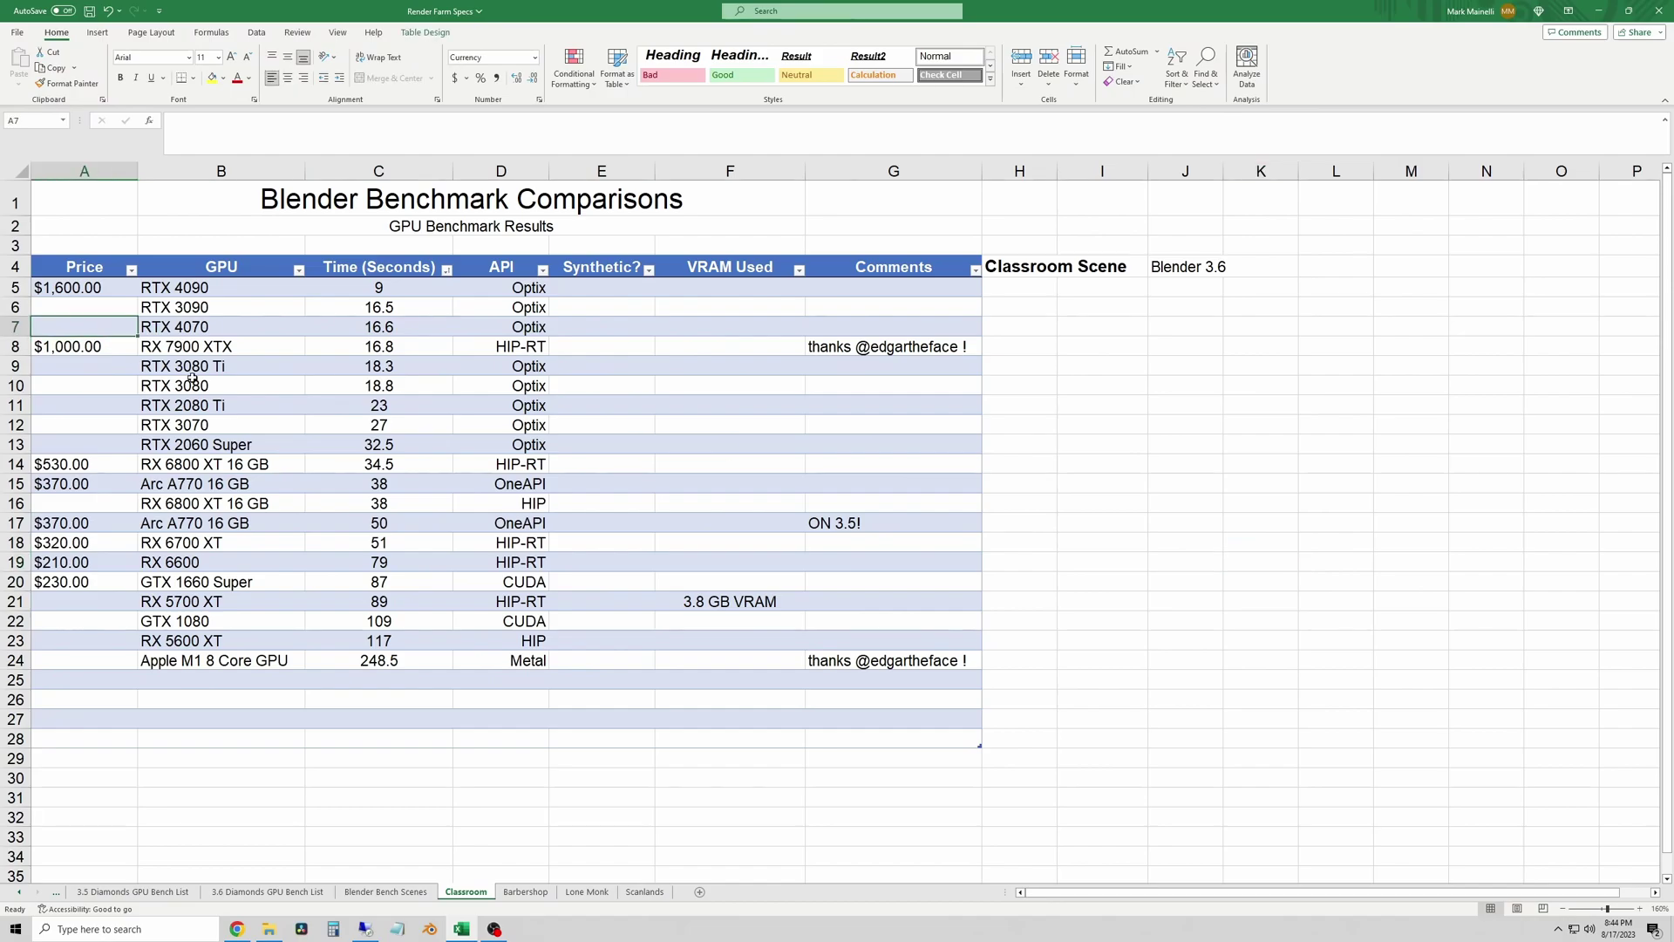
{"action": "type", "text": "600"}
{"action": "key", "text": "Return"}
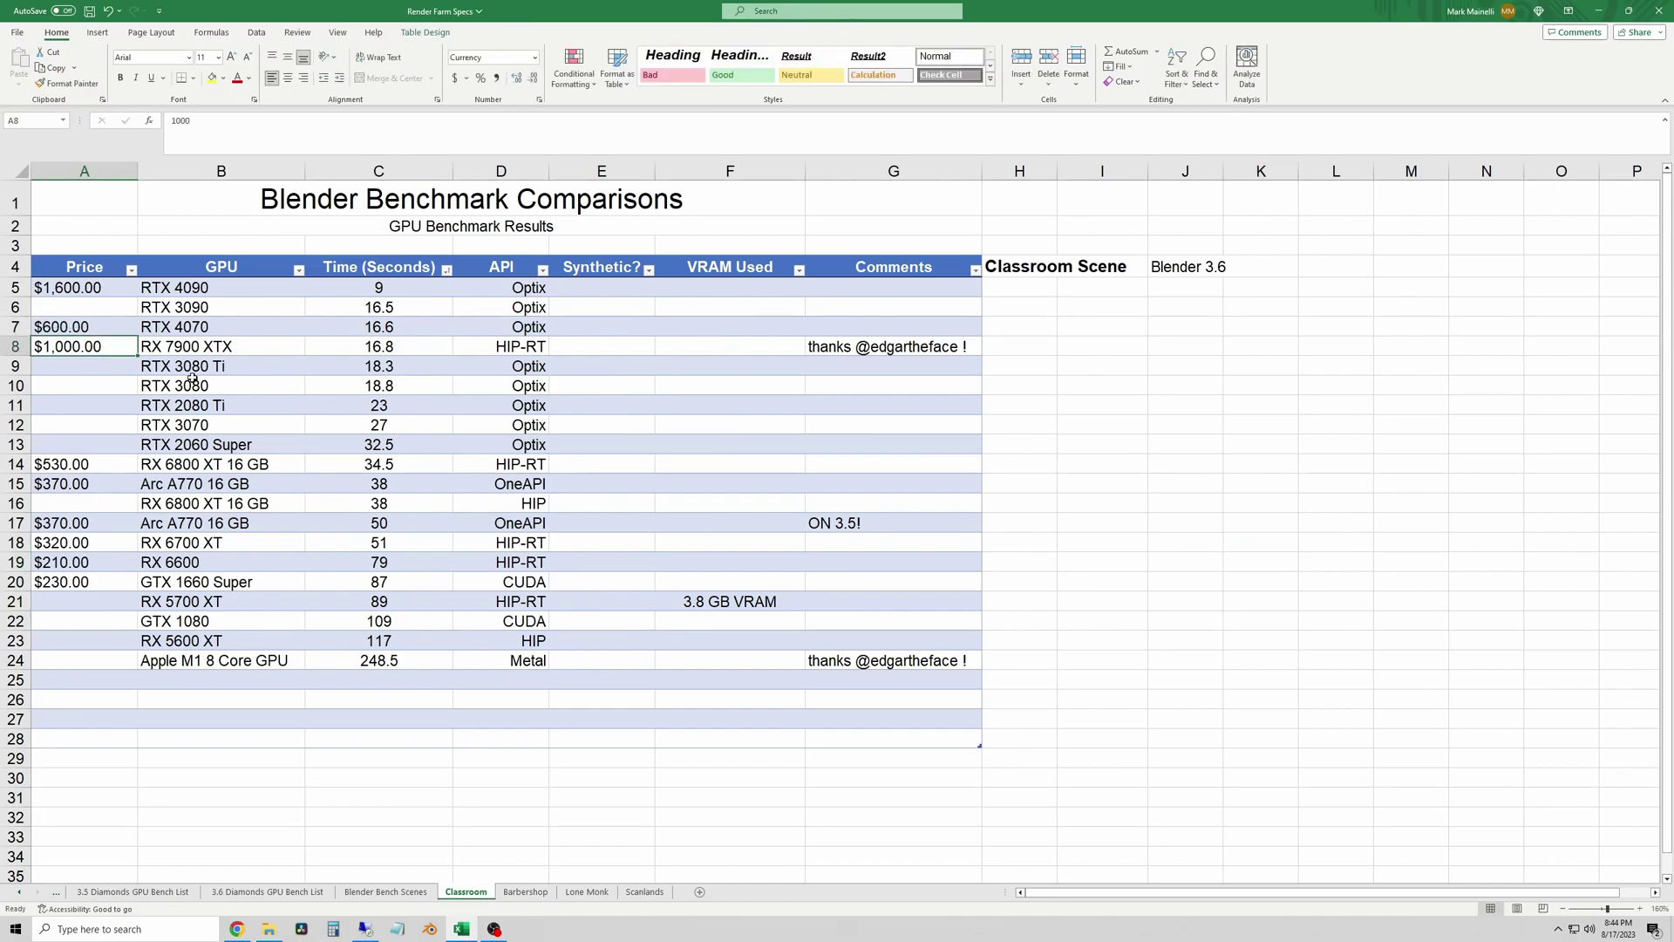
{"action": "left_click", "coordinate": [1058, 497]}
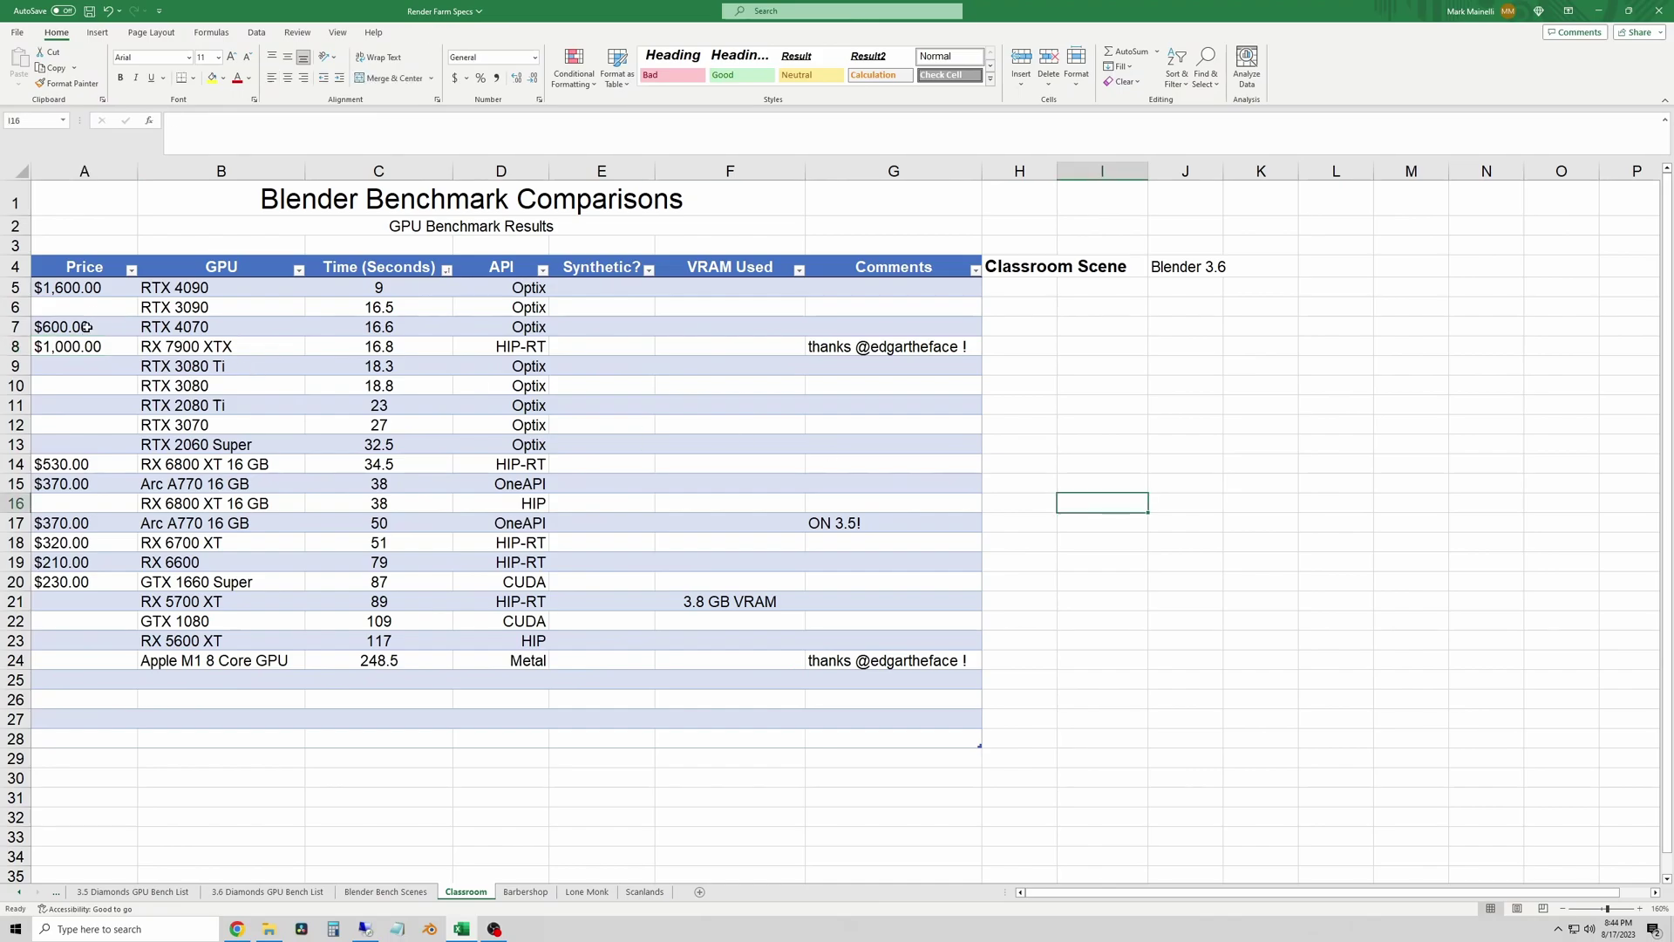
{"action": "left_click_drag", "start_coordinate": [68, 302], "coordinate": [398, 361]}
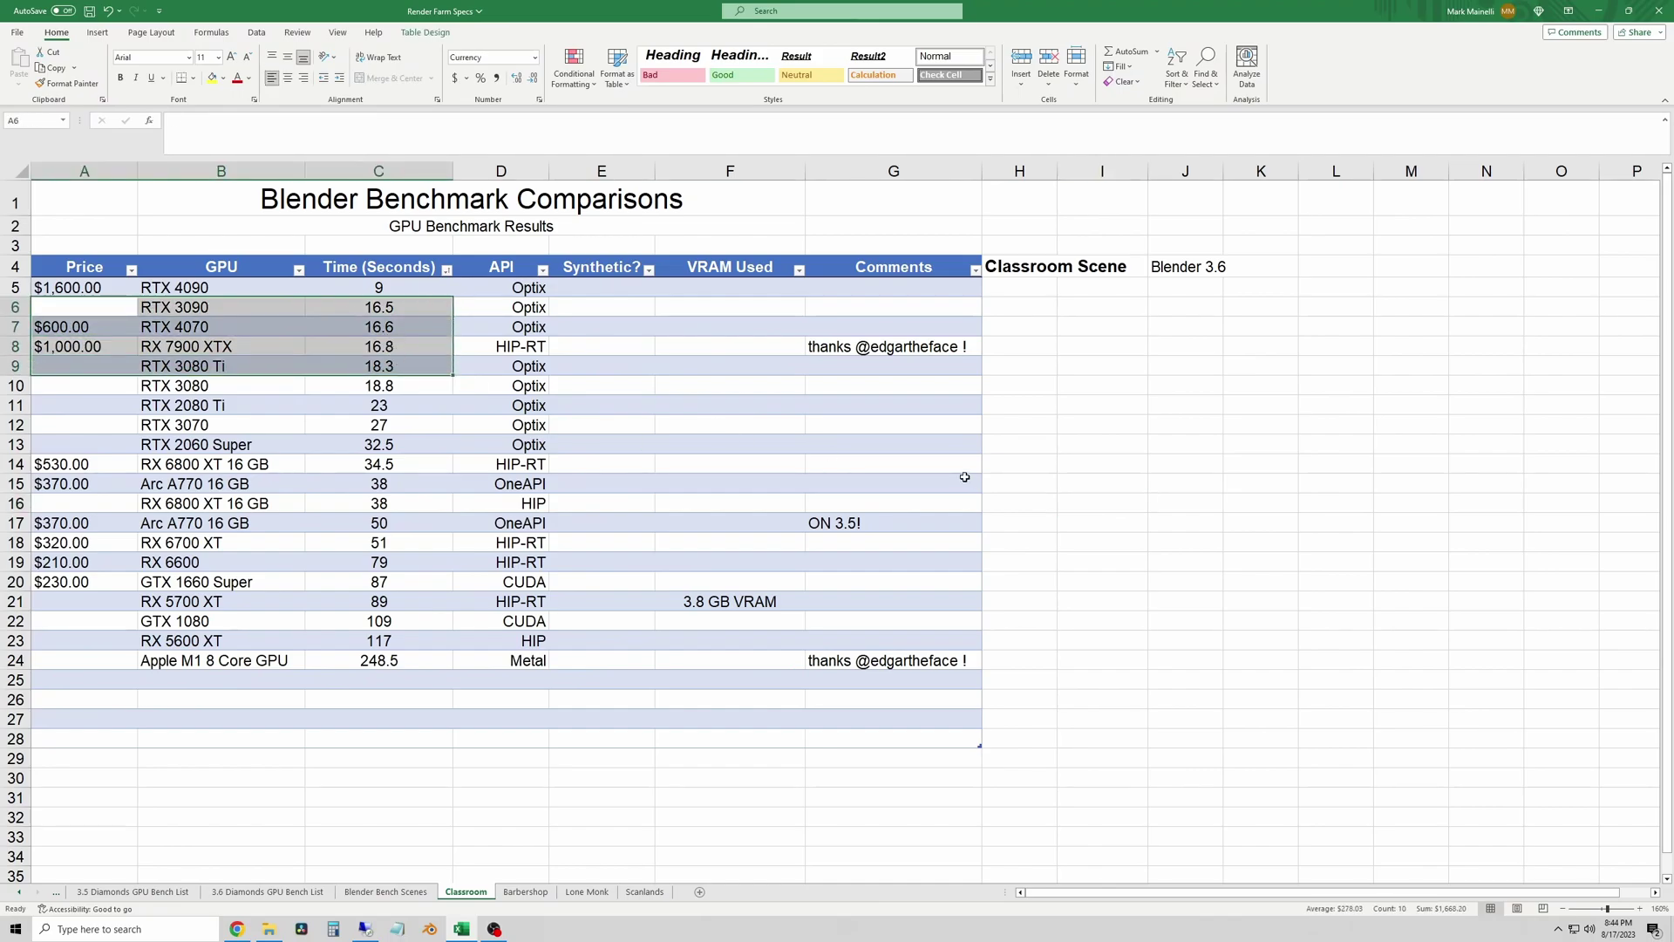
{"action": "left_click", "coordinate": [1176, 535]}
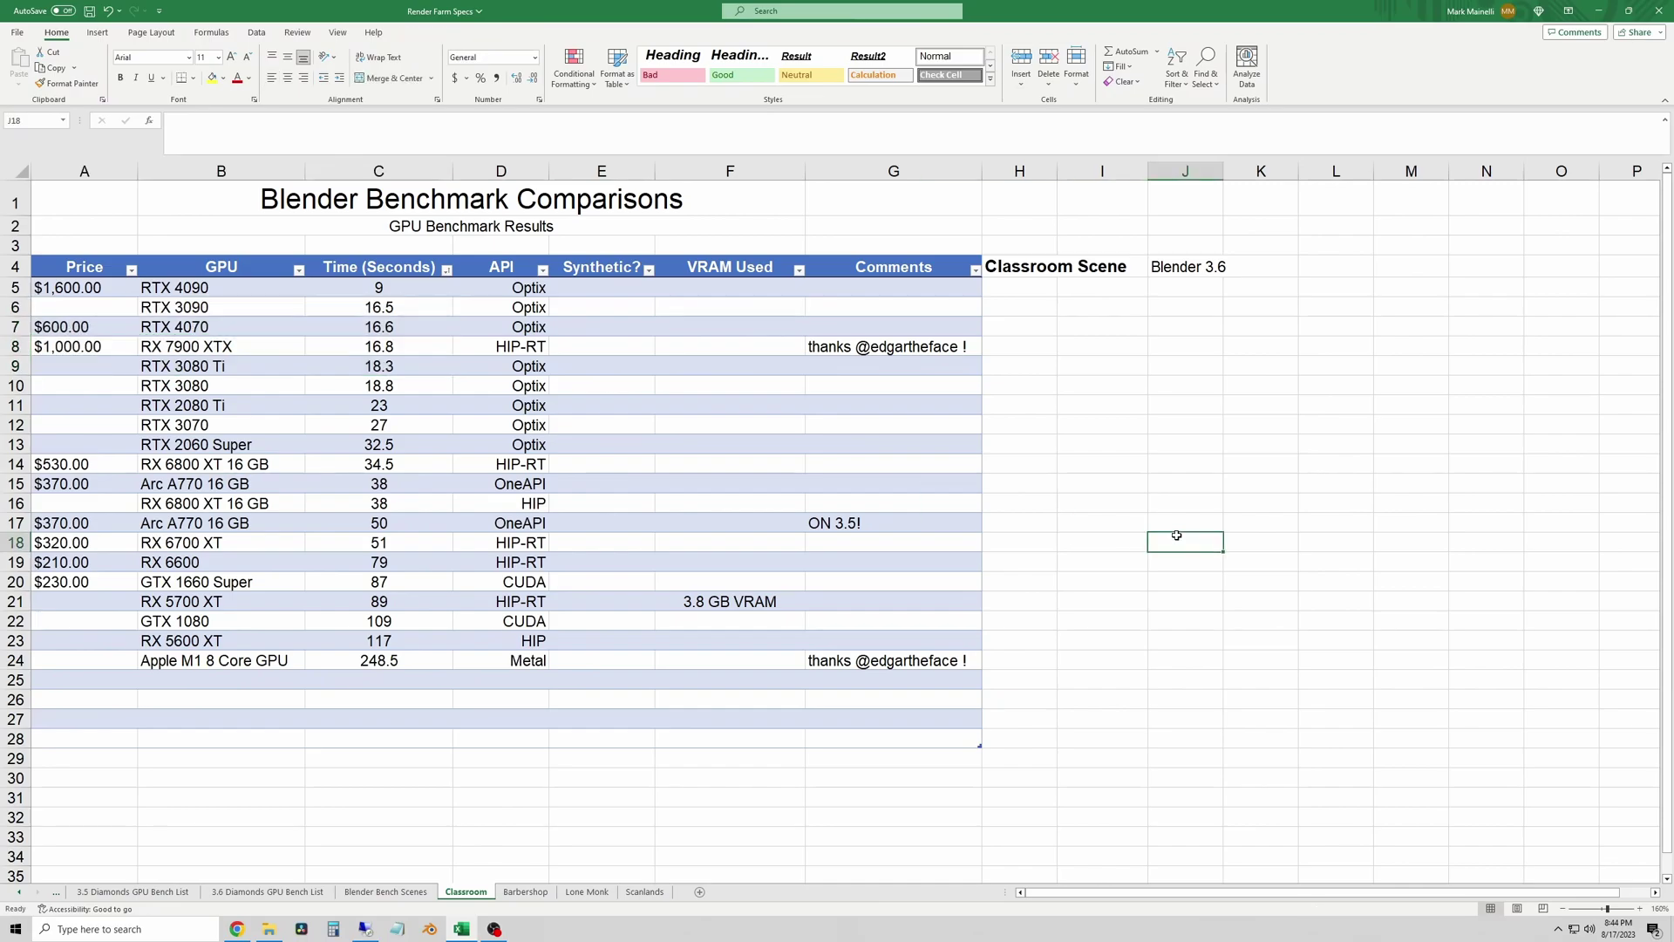
Step: Delete the 'RUN 2nd 3080 TI' reminder in H22:I22 on the Barbershop sheet and save
{"action": "left_click", "coordinate": [527, 892]}
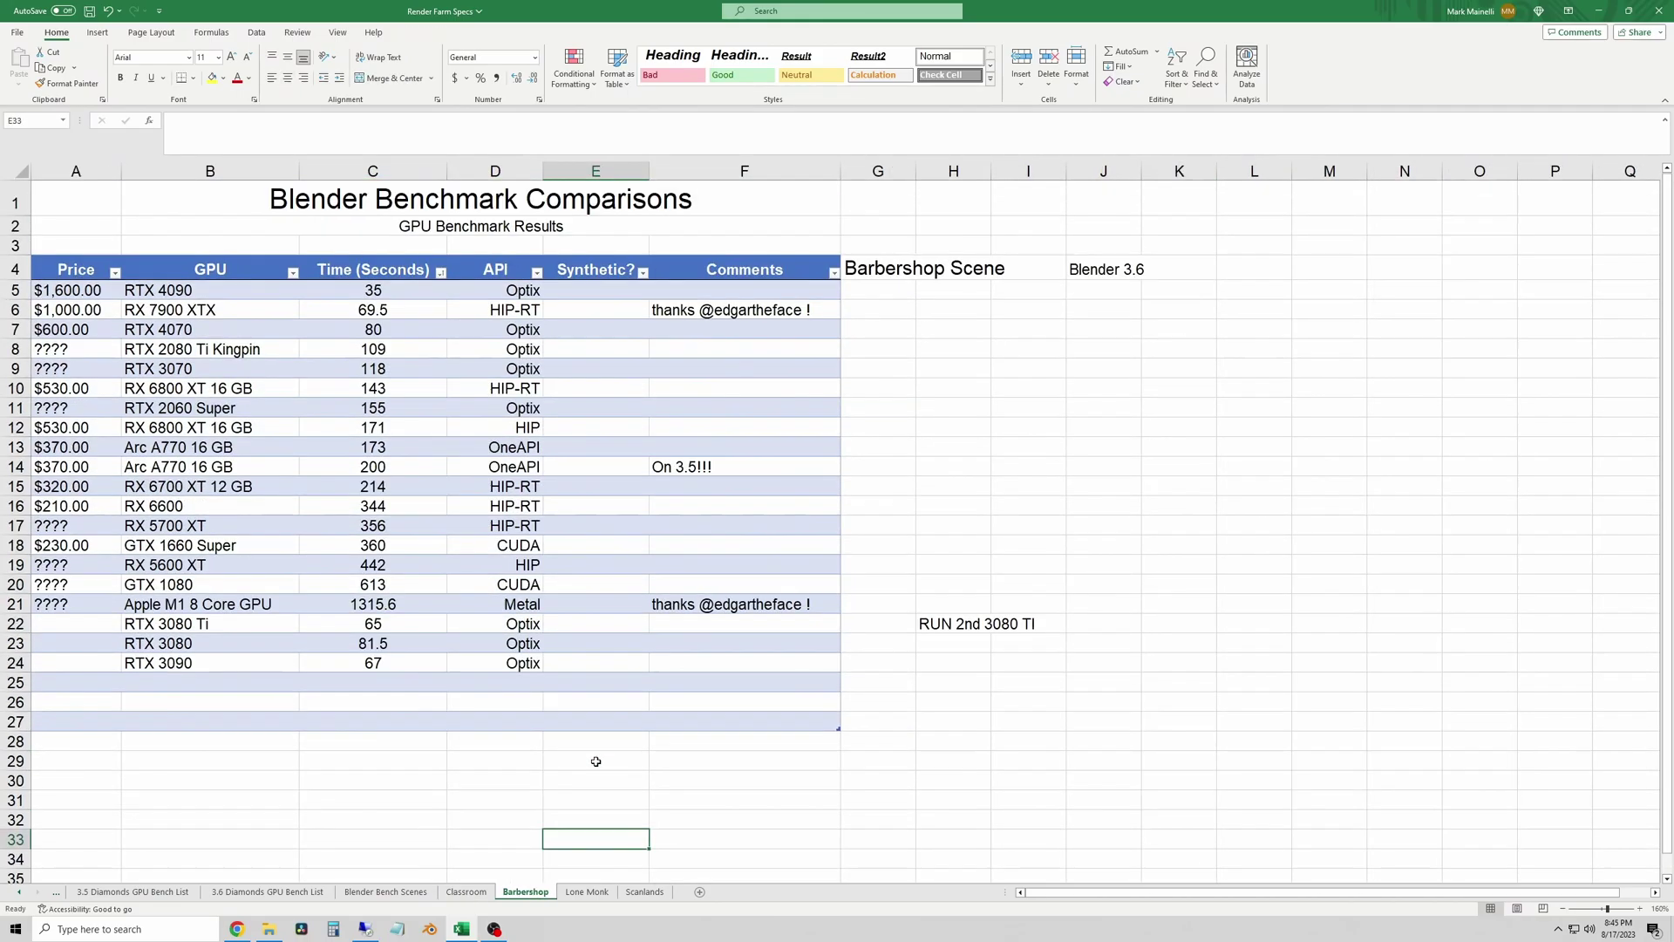
{"action": "left_click", "coordinate": [1009, 448]}
{"action": "left_click_drag", "start_coordinate": [1052, 620], "coordinate": [950, 622]}
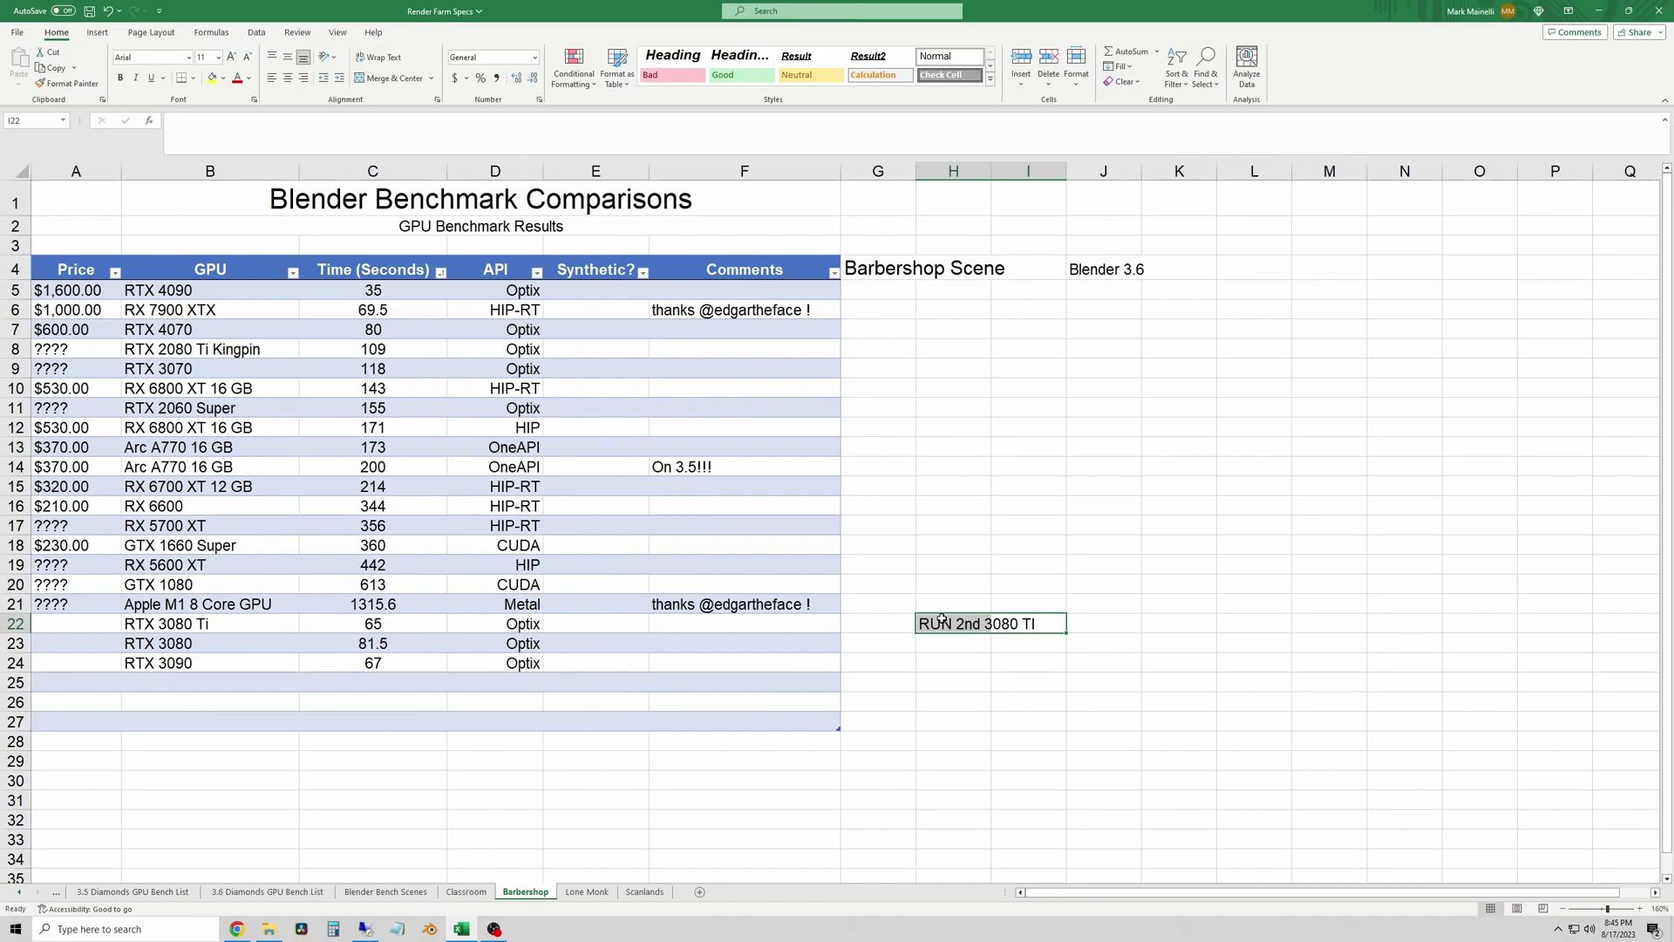
{"action": "key", "text": "Delete"}
{"action": "left_click", "coordinate": [953, 565]}
{"action": "key", "text": "ctrl+s"}
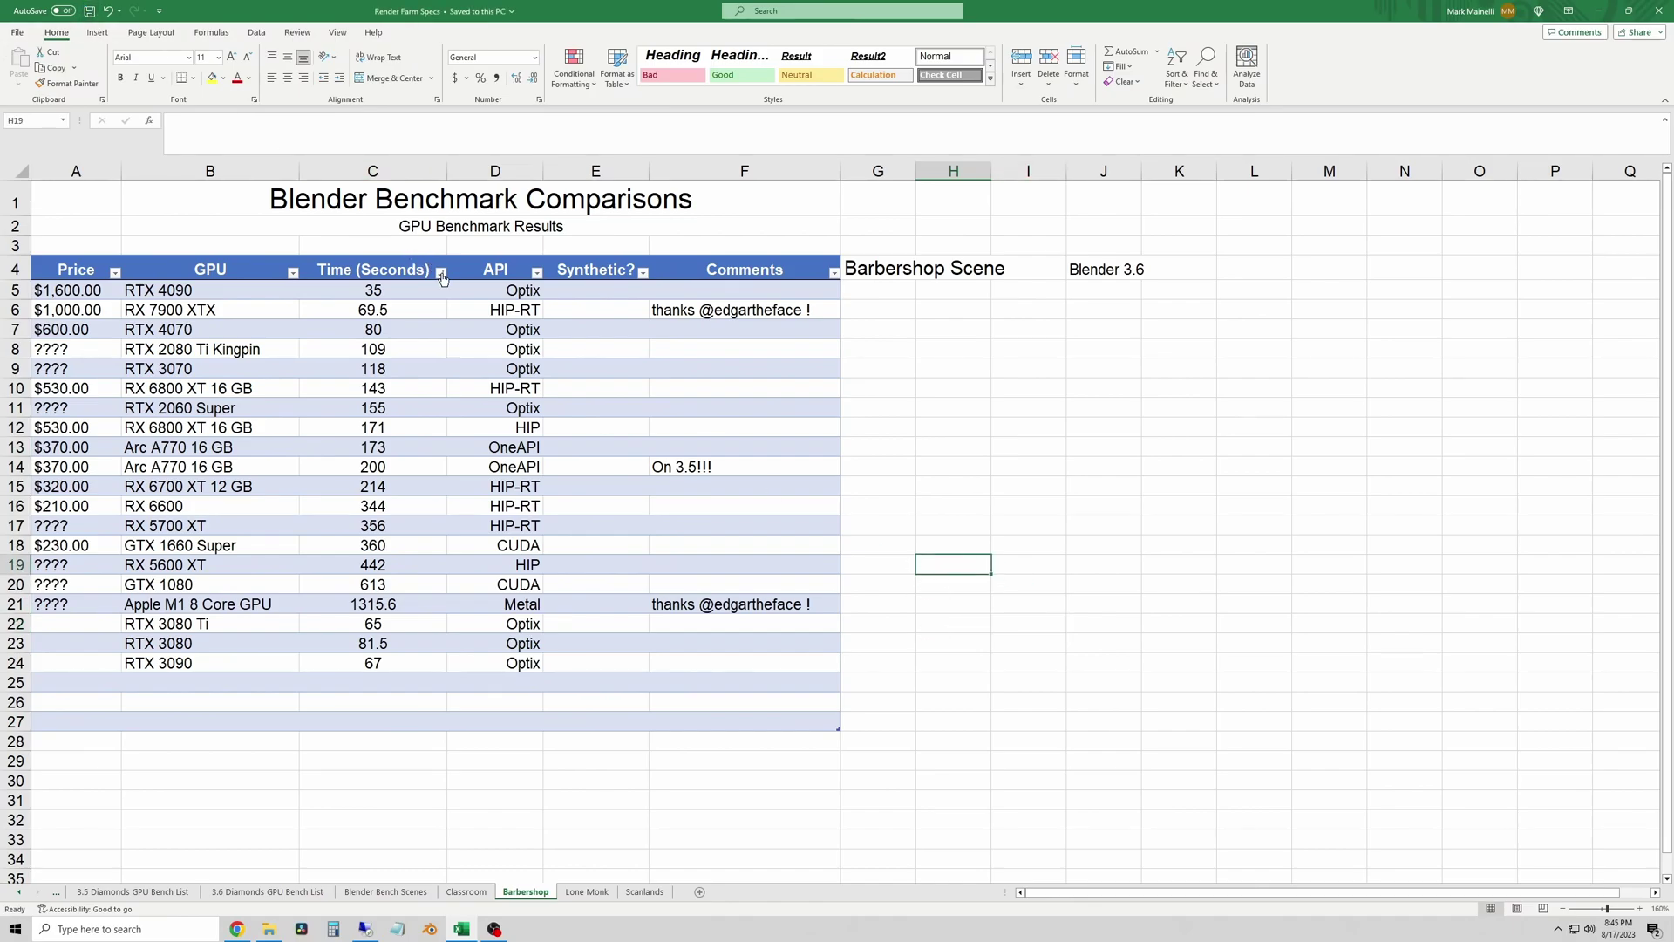
Step: Sort the Barbershop table by Time (Seconds), smallest to largest
{"action": "left_click", "coordinate": [441, 273]}
{"action": "left_click", "coordinate": [340, 288]}
{"action": "left_click", "coordinate": [1028, 486]}
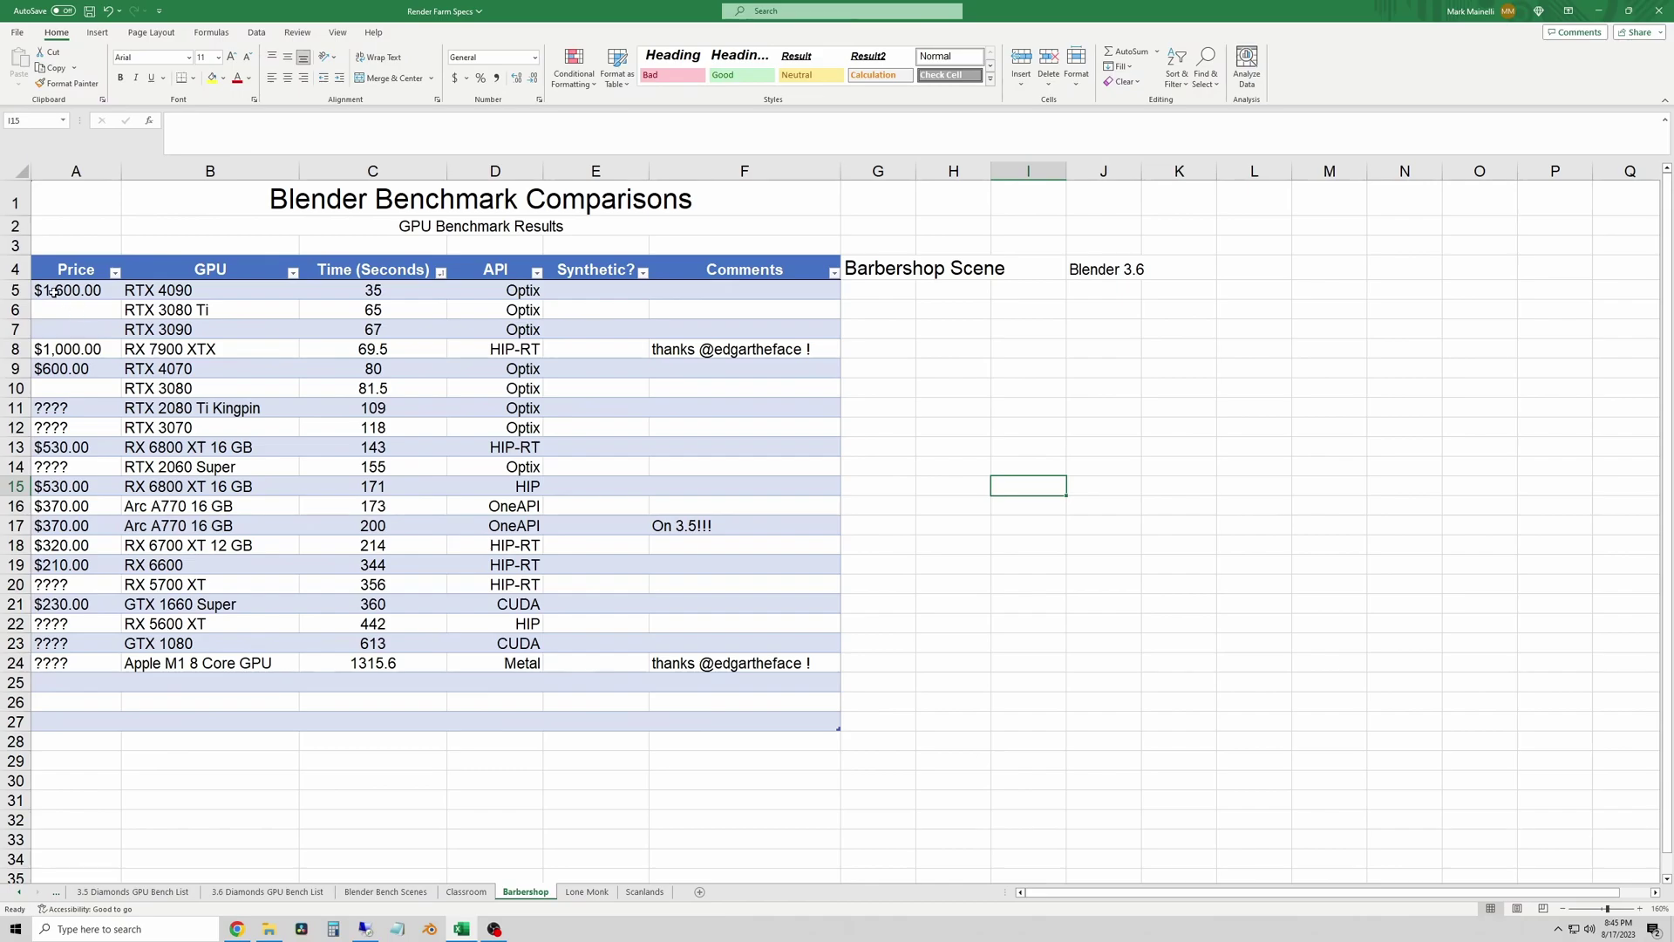
{"action": "left_click_drag", "start_coordinate": [53, 291], "coordinate": [440, 396]}
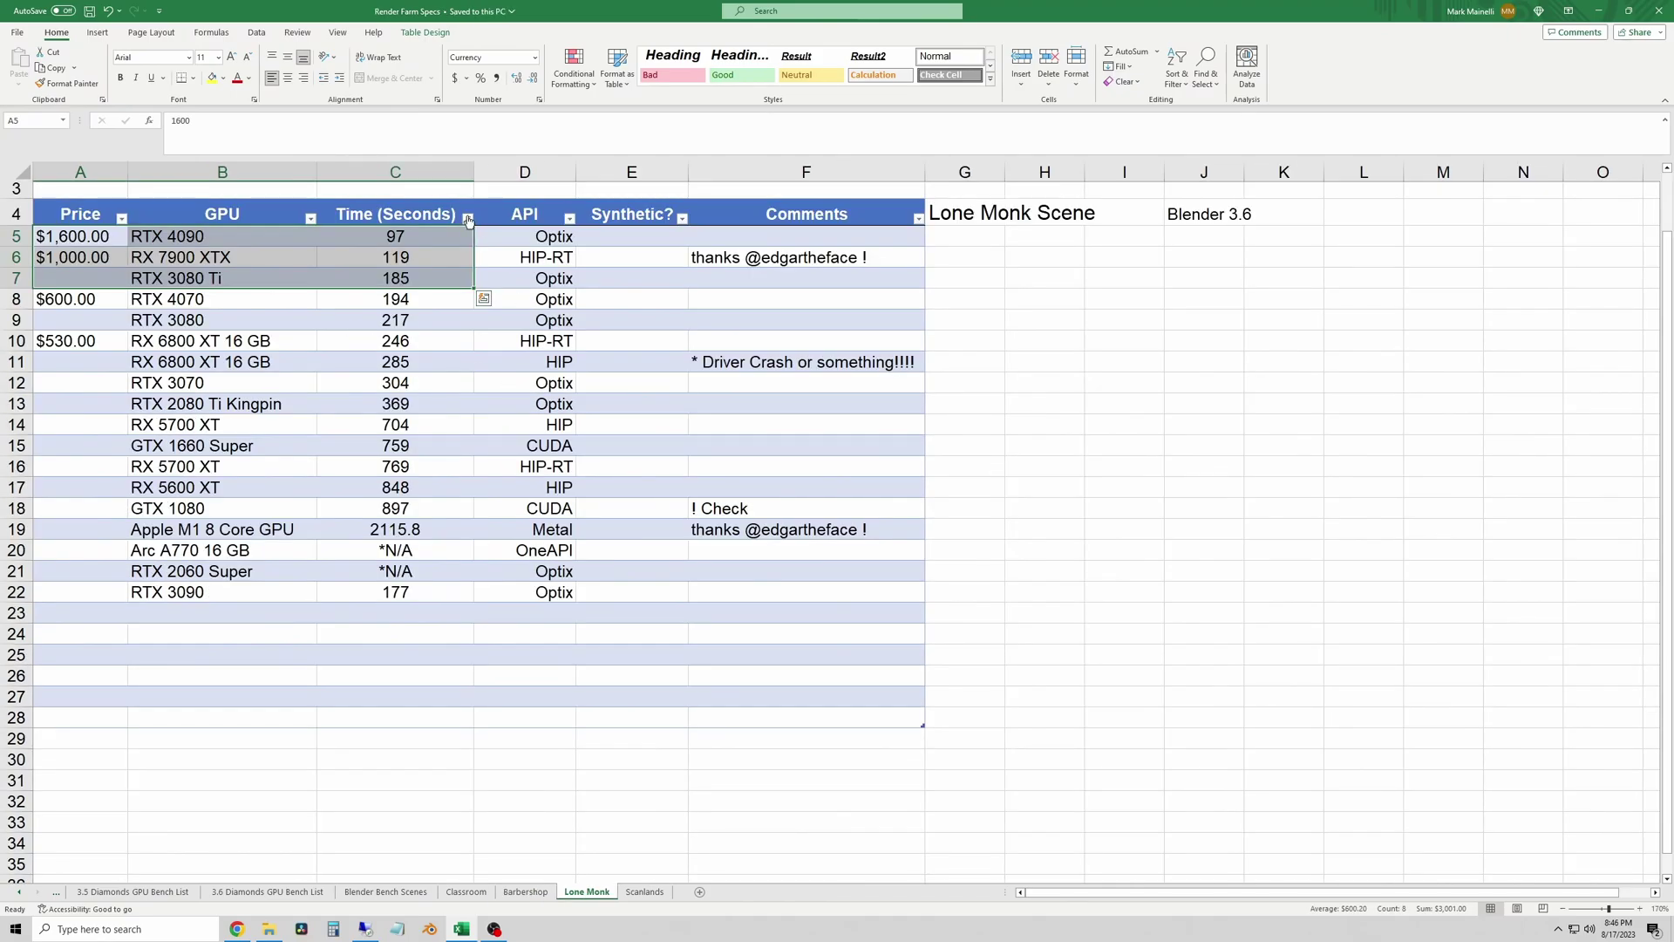
Step: Apply Sort Smallest to Largest on the Lone Monk Time (Seconds) column, then highlight A5:C11
{"action": "left_click", "coordinate": [467, 218]}
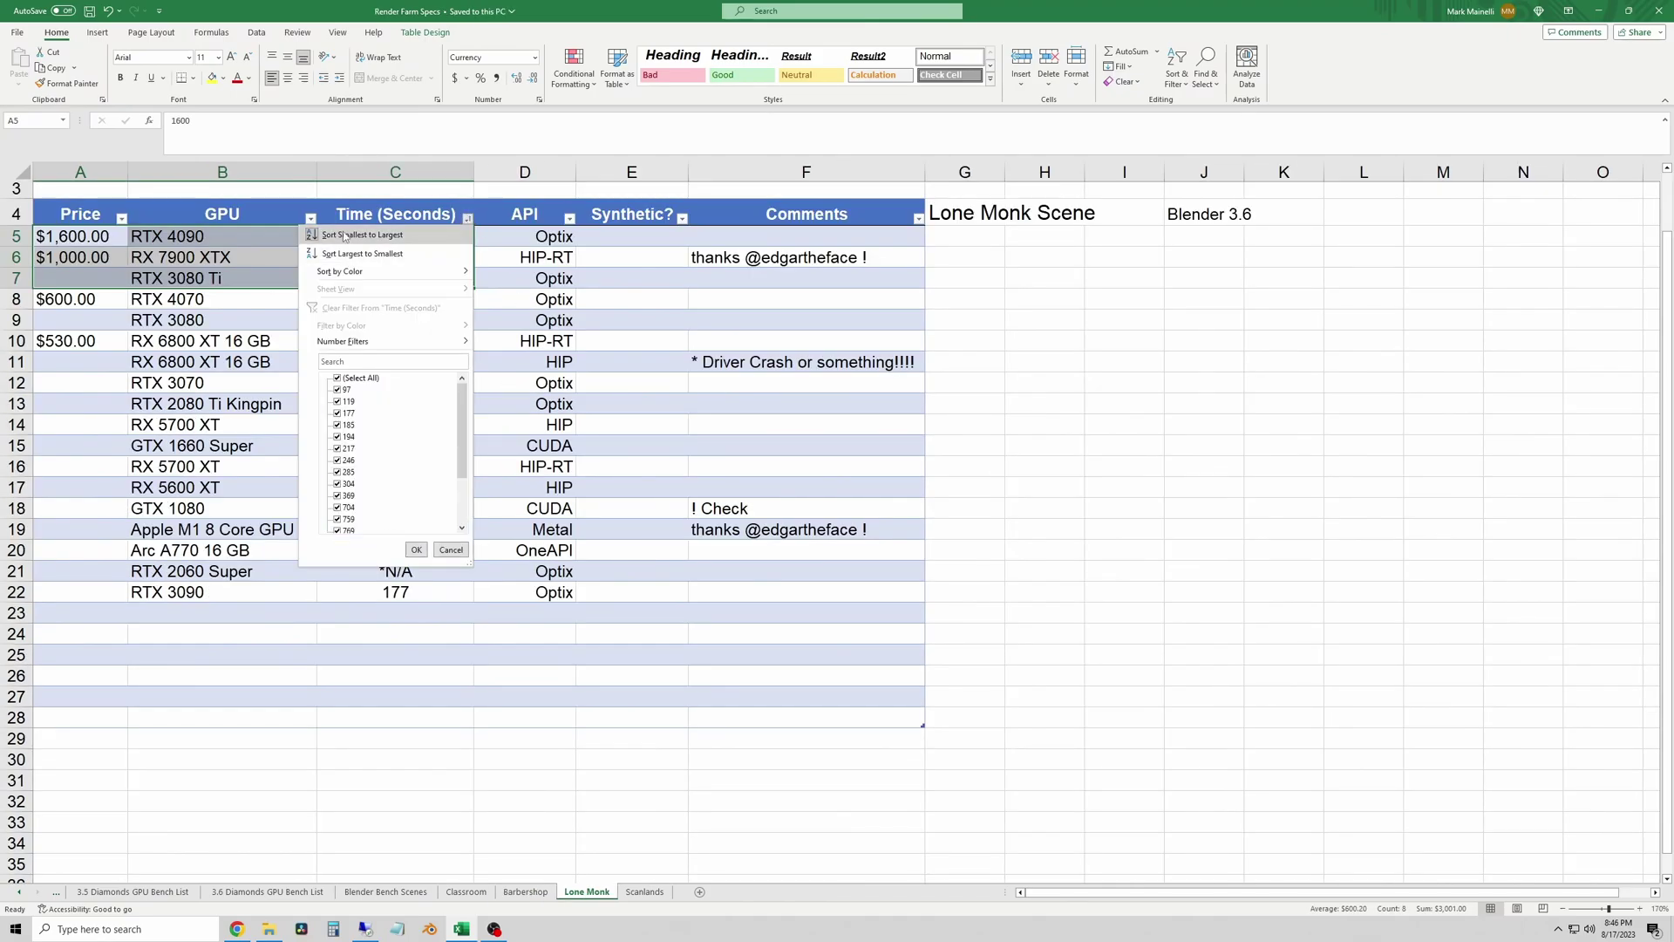
{"action": "left_click", "coordinate": [366, 233]}
{"action": "left_click", "coordinate": [1081, 591]}
{"action": "left_click_drag", "start_coordinate": [77, 236], "coordinate": [412, 360]}
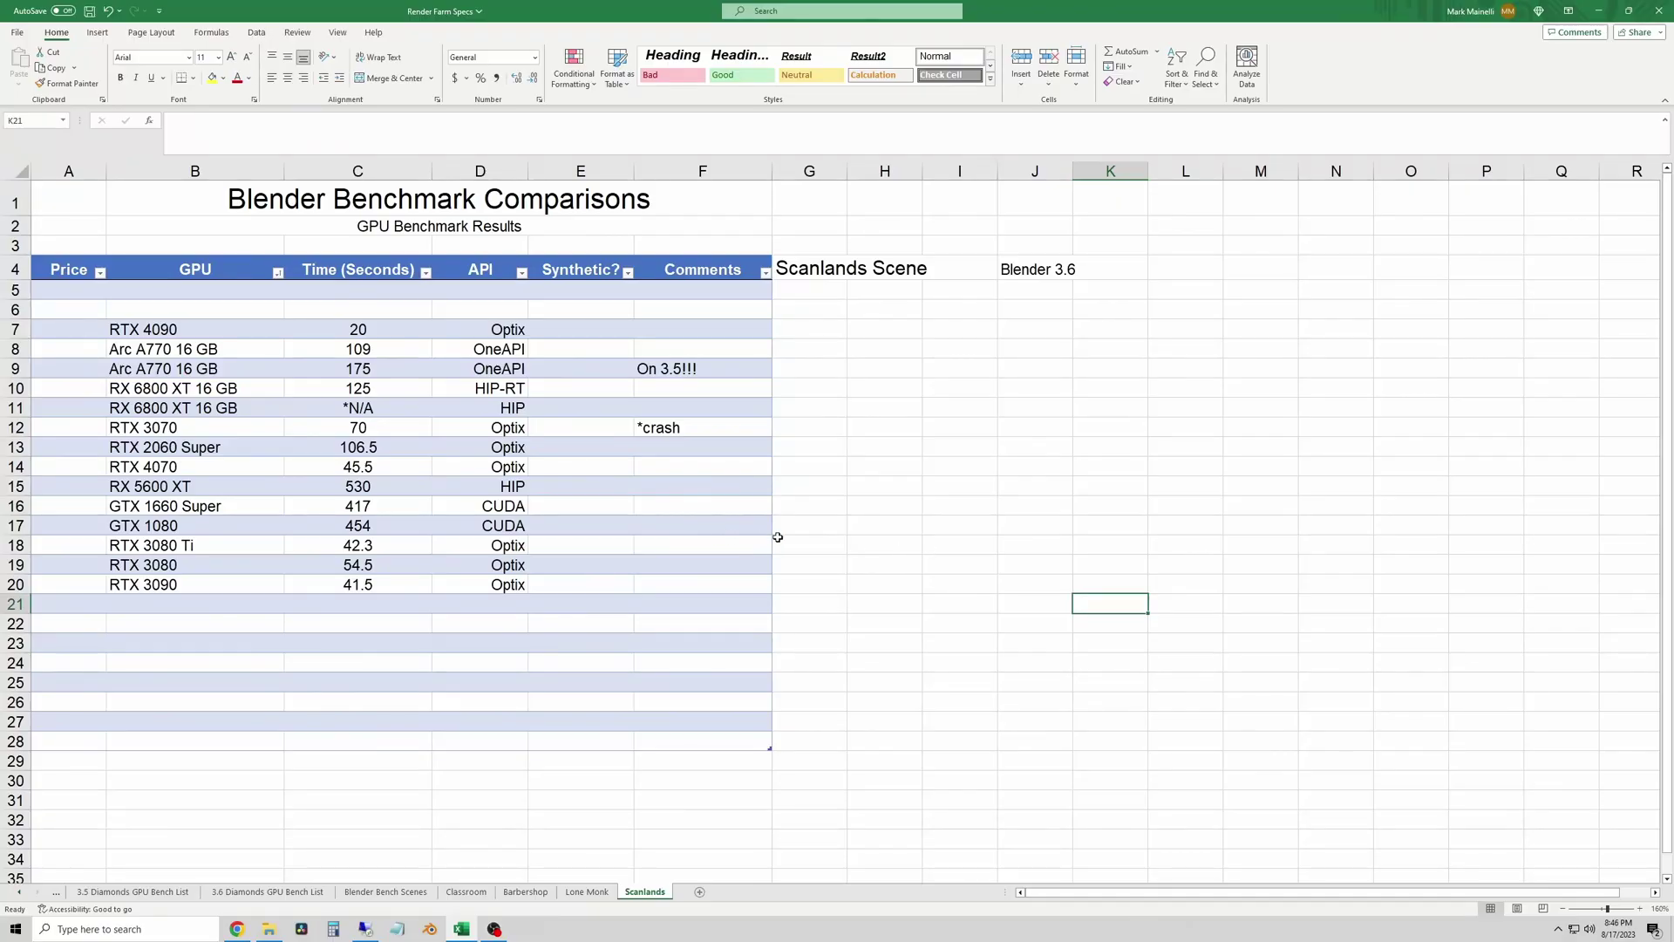
Step: On the Scanlands sheet, sort the table by Time (Seconds), smallest to largest
{"action": "left_click", "coordinate": [959, 544]}
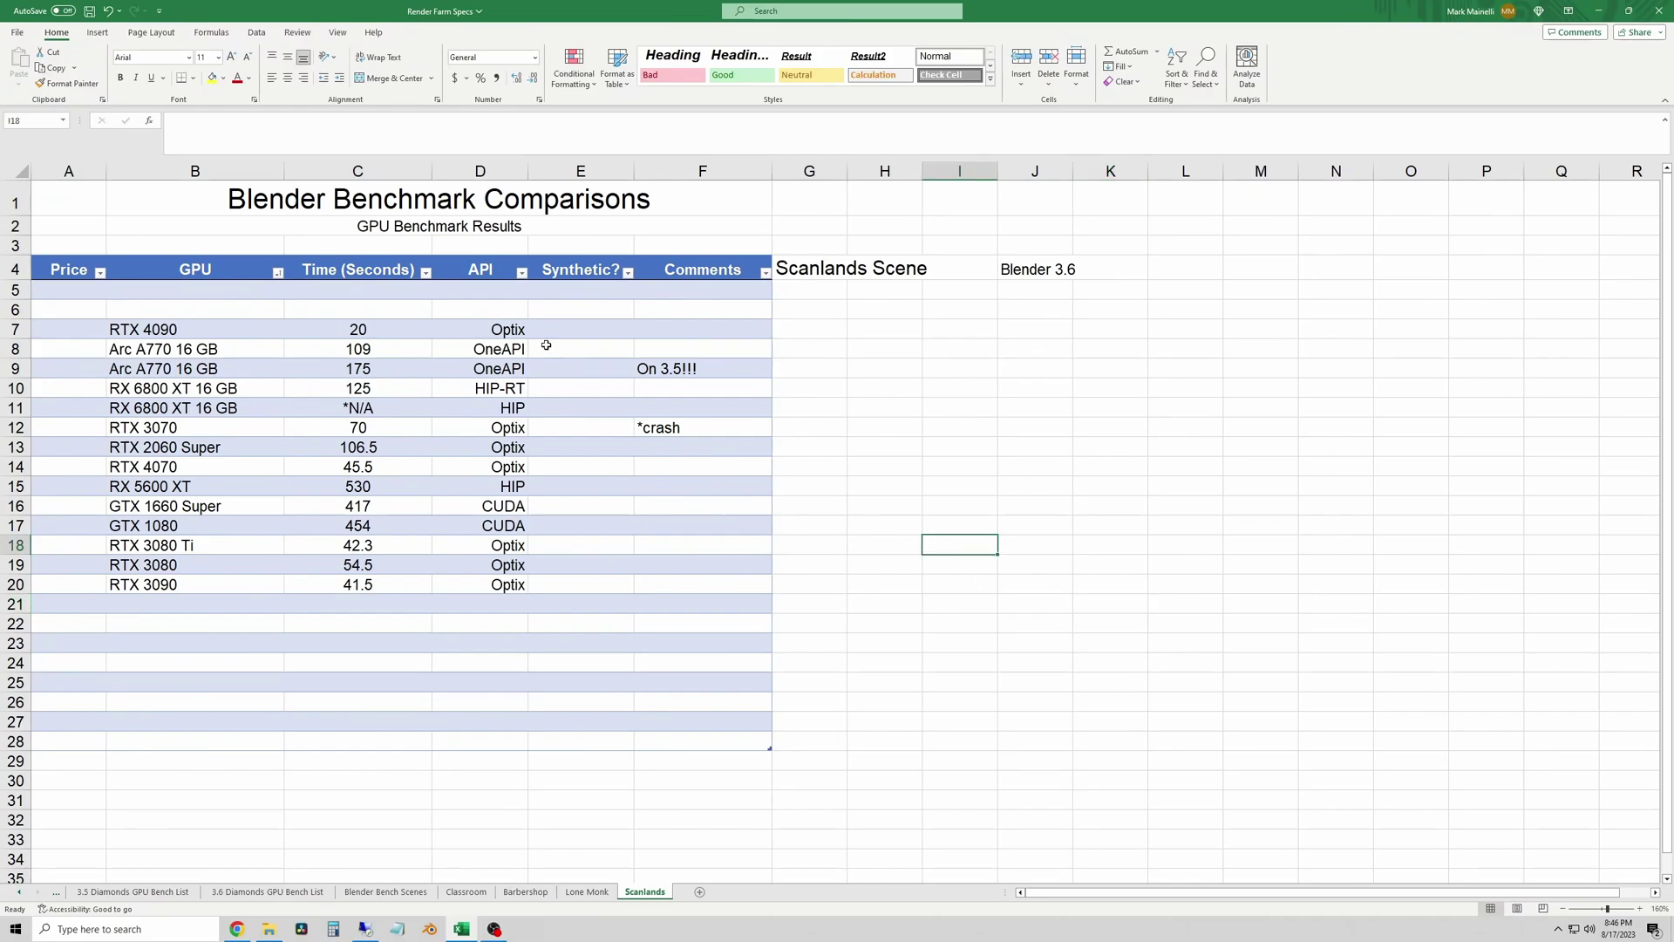
{"action": "left_click", "coordinate": [1640, 909]}
{"action": "left_click", "coordinate": [1018, 592]}
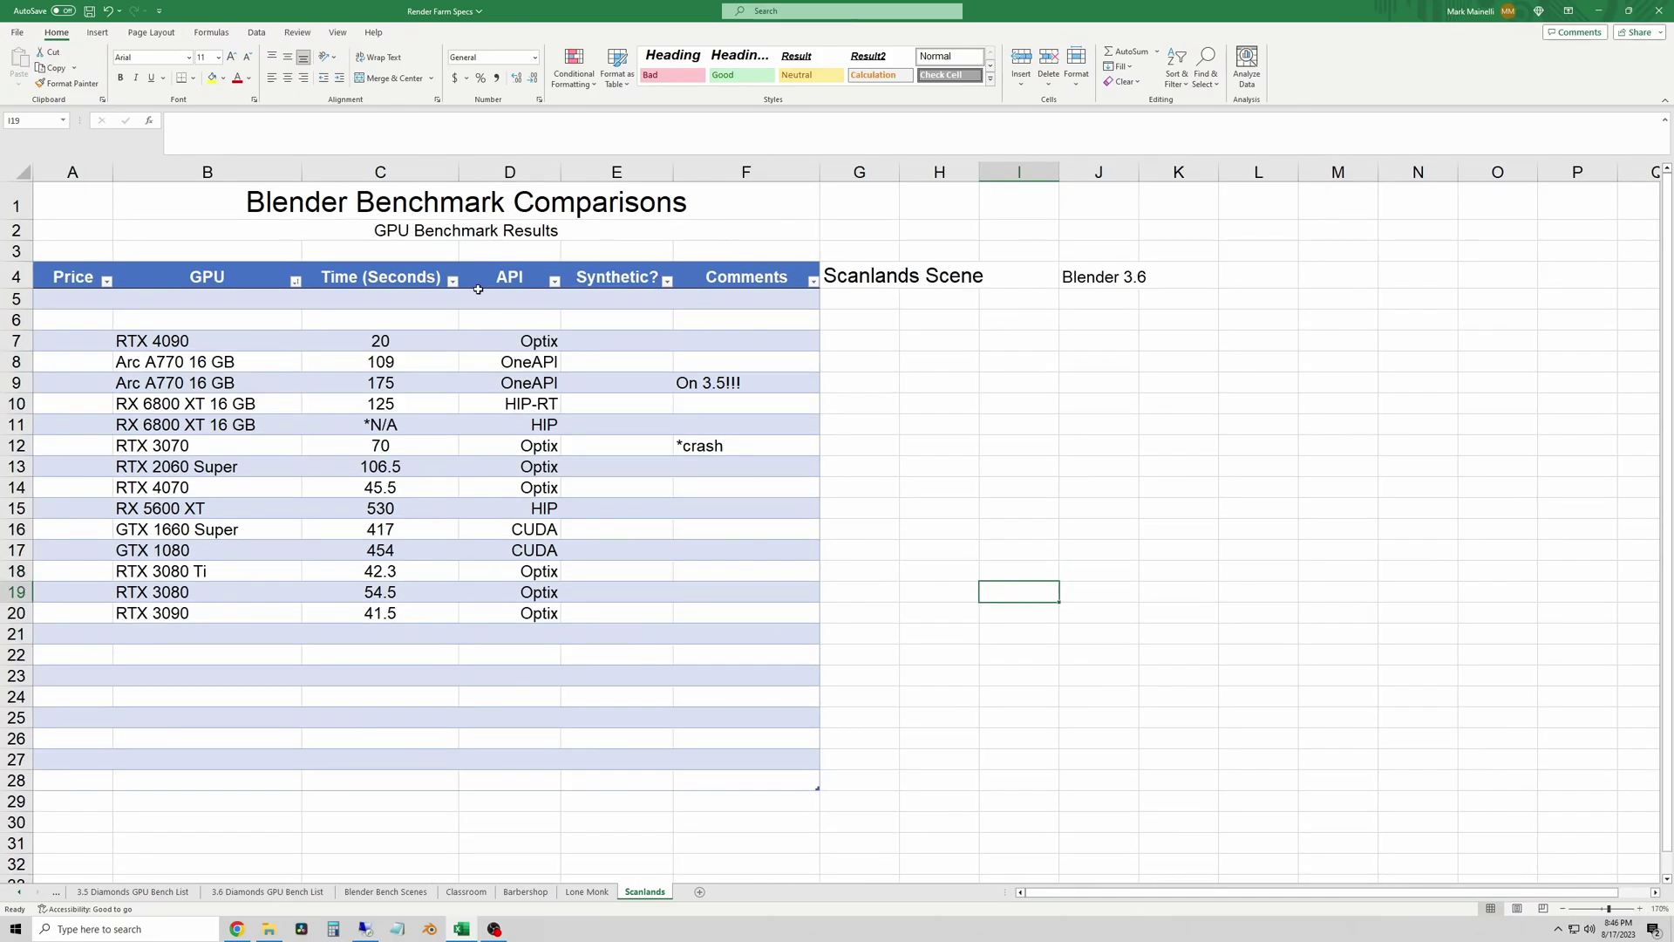
{"action": "left_click", "coordinate": [454, 281]}
{"action": "left_click", "coordinate": [347, 298]}
{"action": "left_click", "coordinate": [963, 448]}
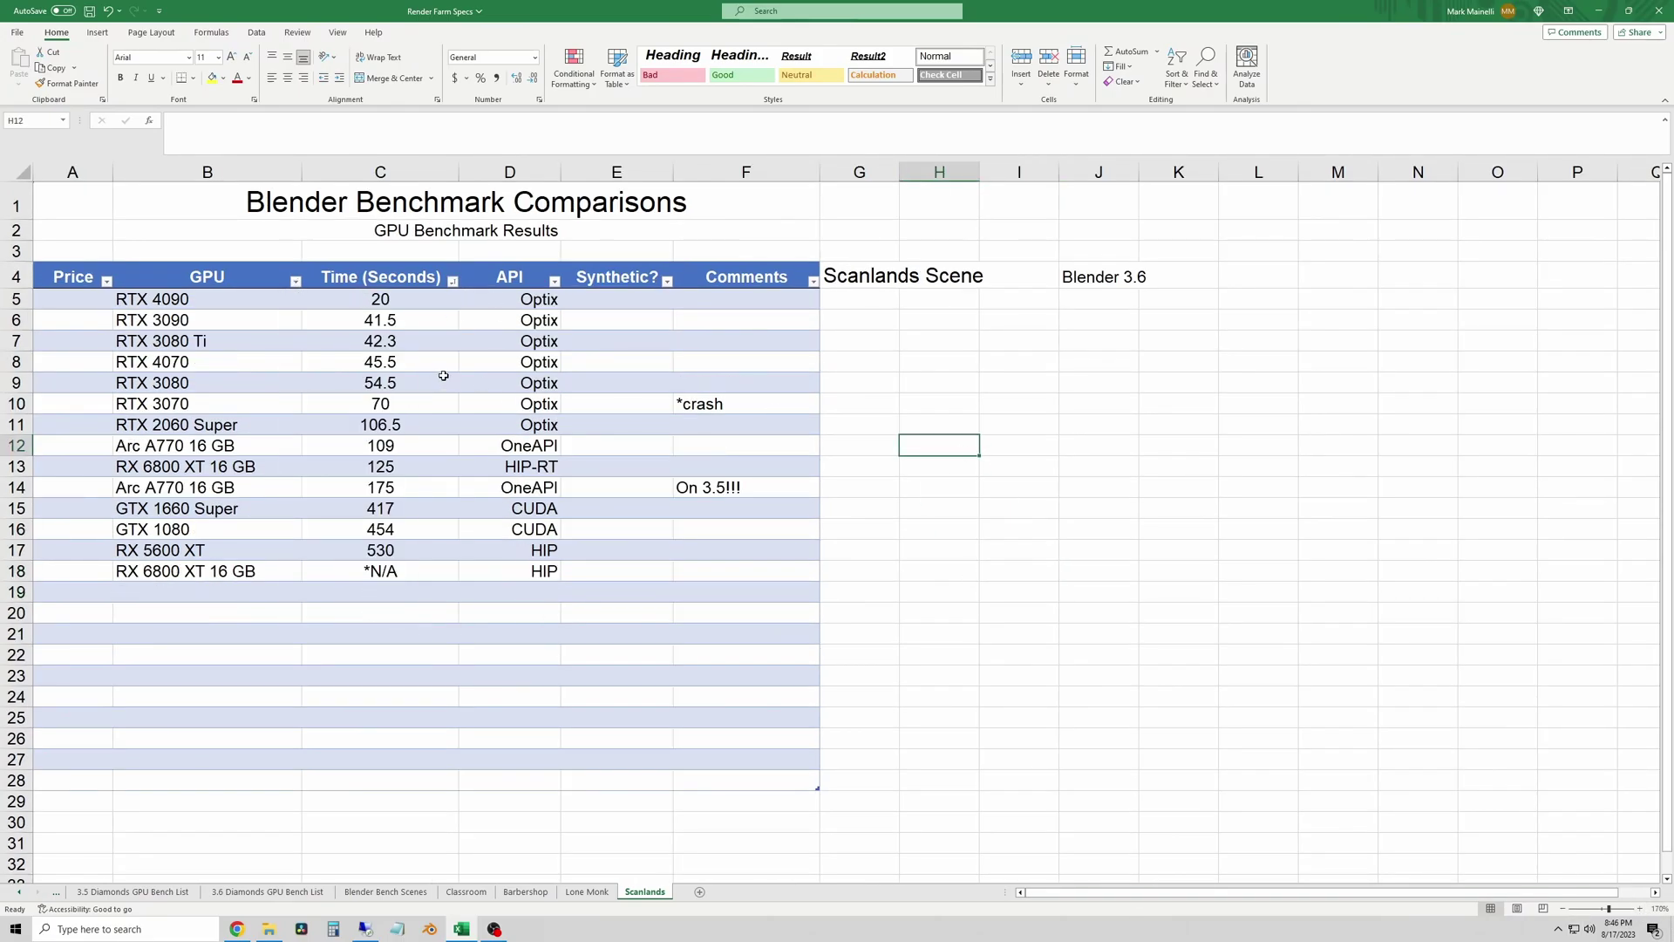
Step: Add the $1,600 RTX 4090 and $600 RTX 4070 prices in the Price column
{"action": "left_click", "coordinate": [56, 303]}
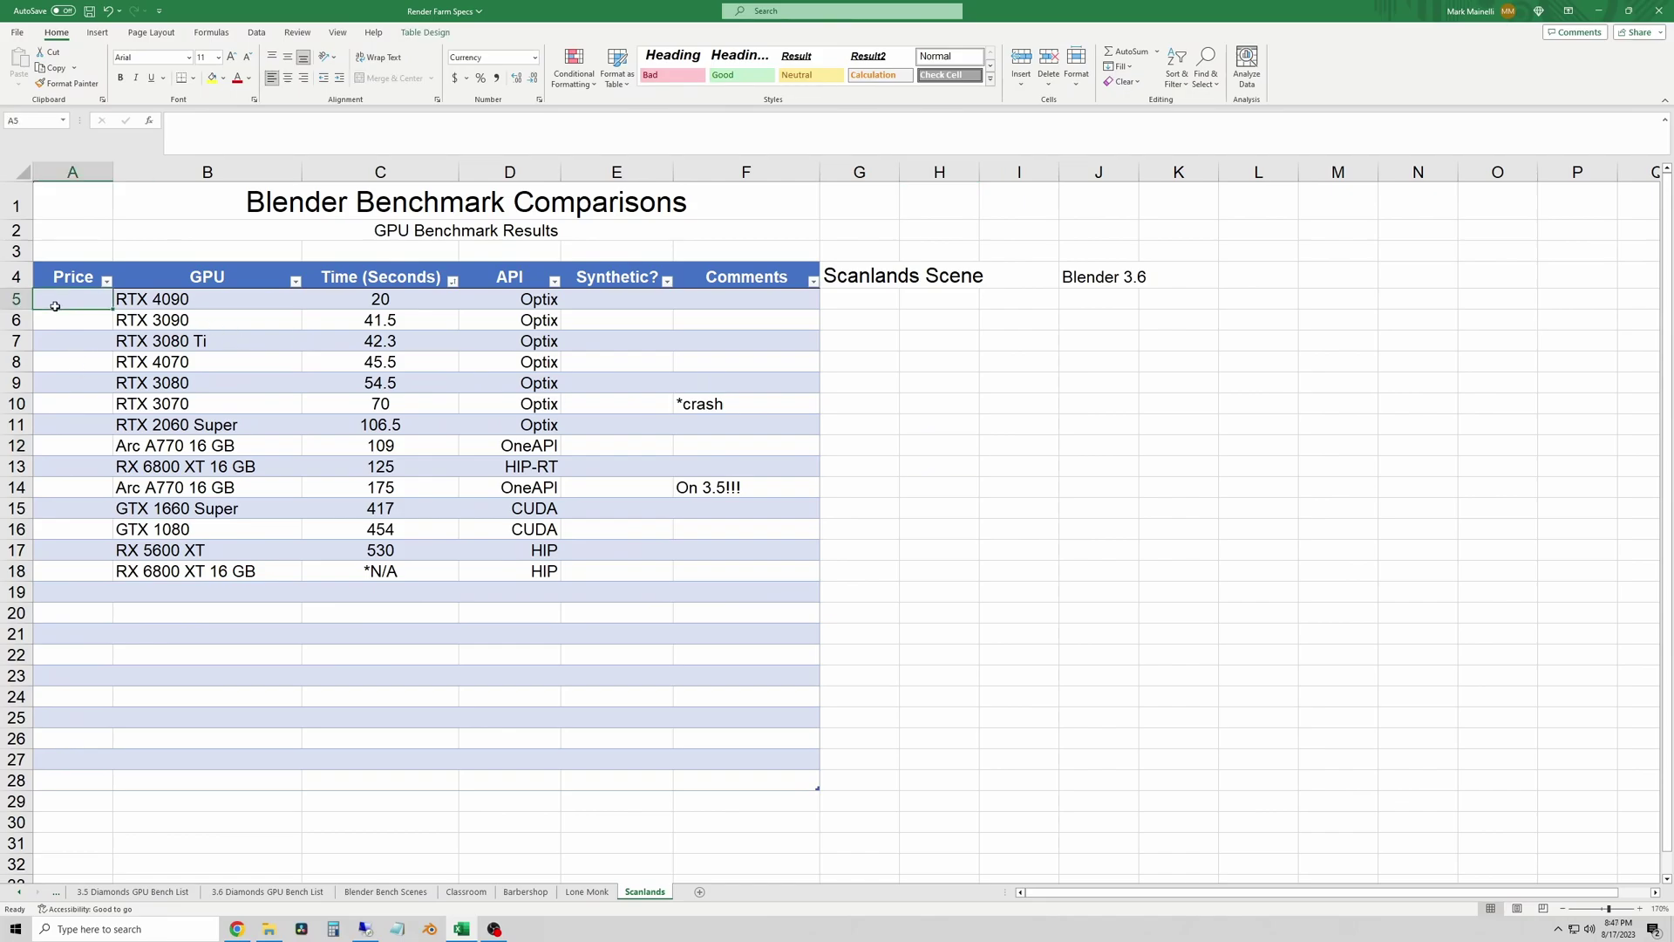
{"action": "type", "text": "16"}
{"action": "type", "text": "600"}
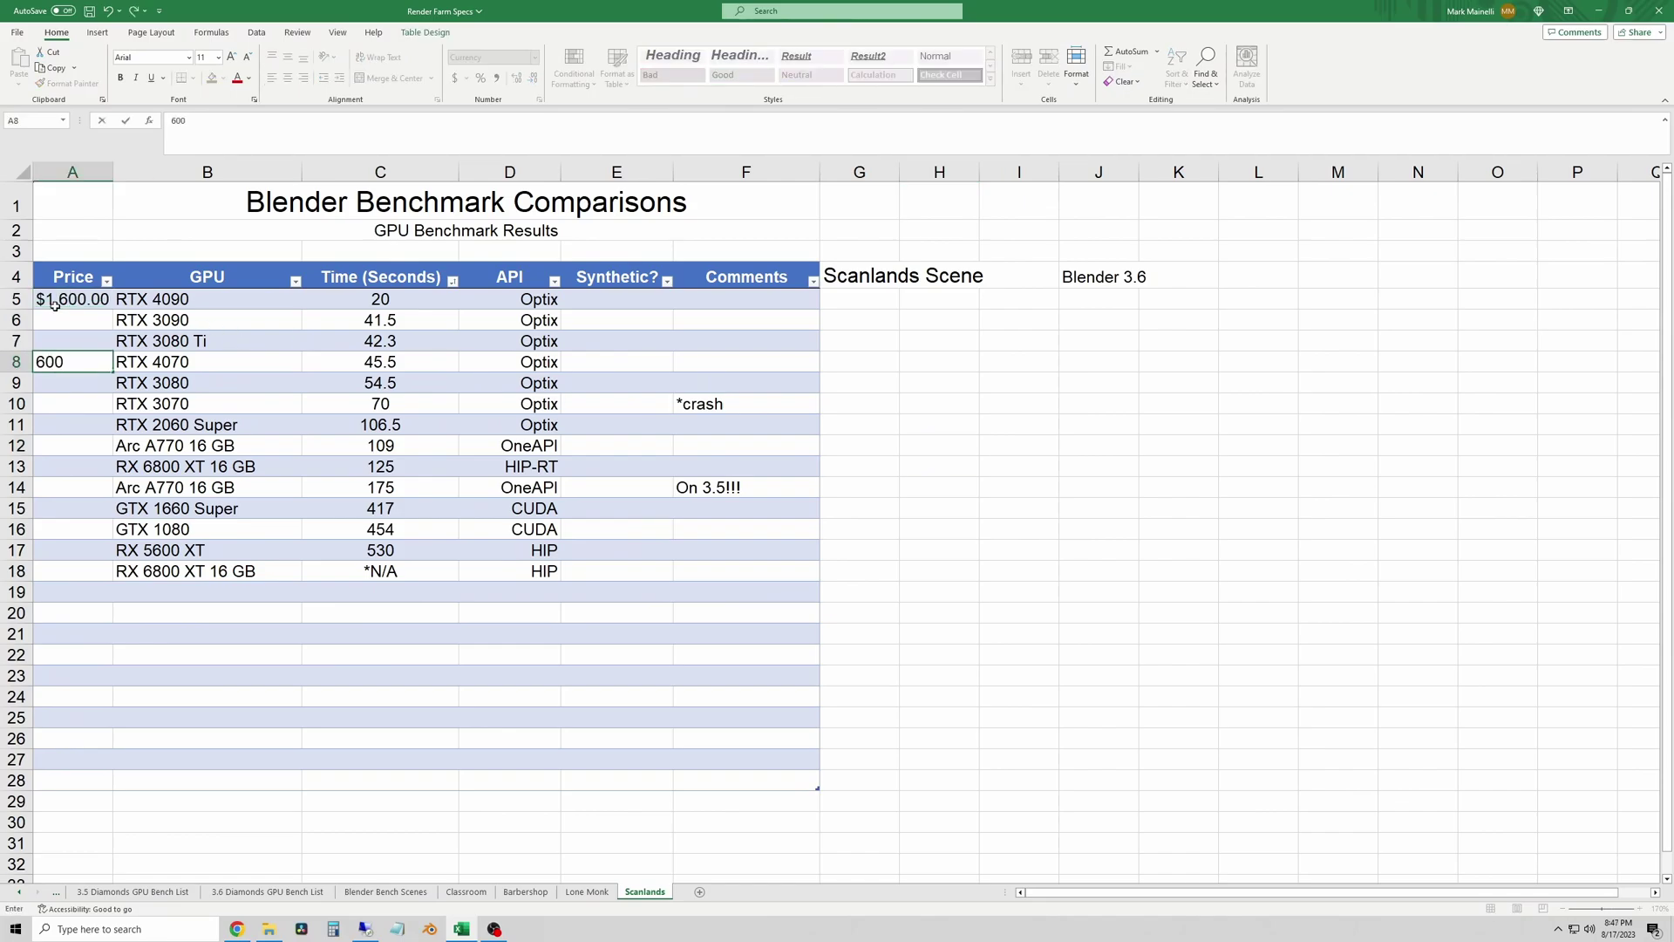
{"action": "key", "text": "Return"}
{"action": "key", "text": "Down"}
{"action": "key", "text": "Down"}
{"action": "key", "text": "Down"}
{"action": "key", "text": "Down"}
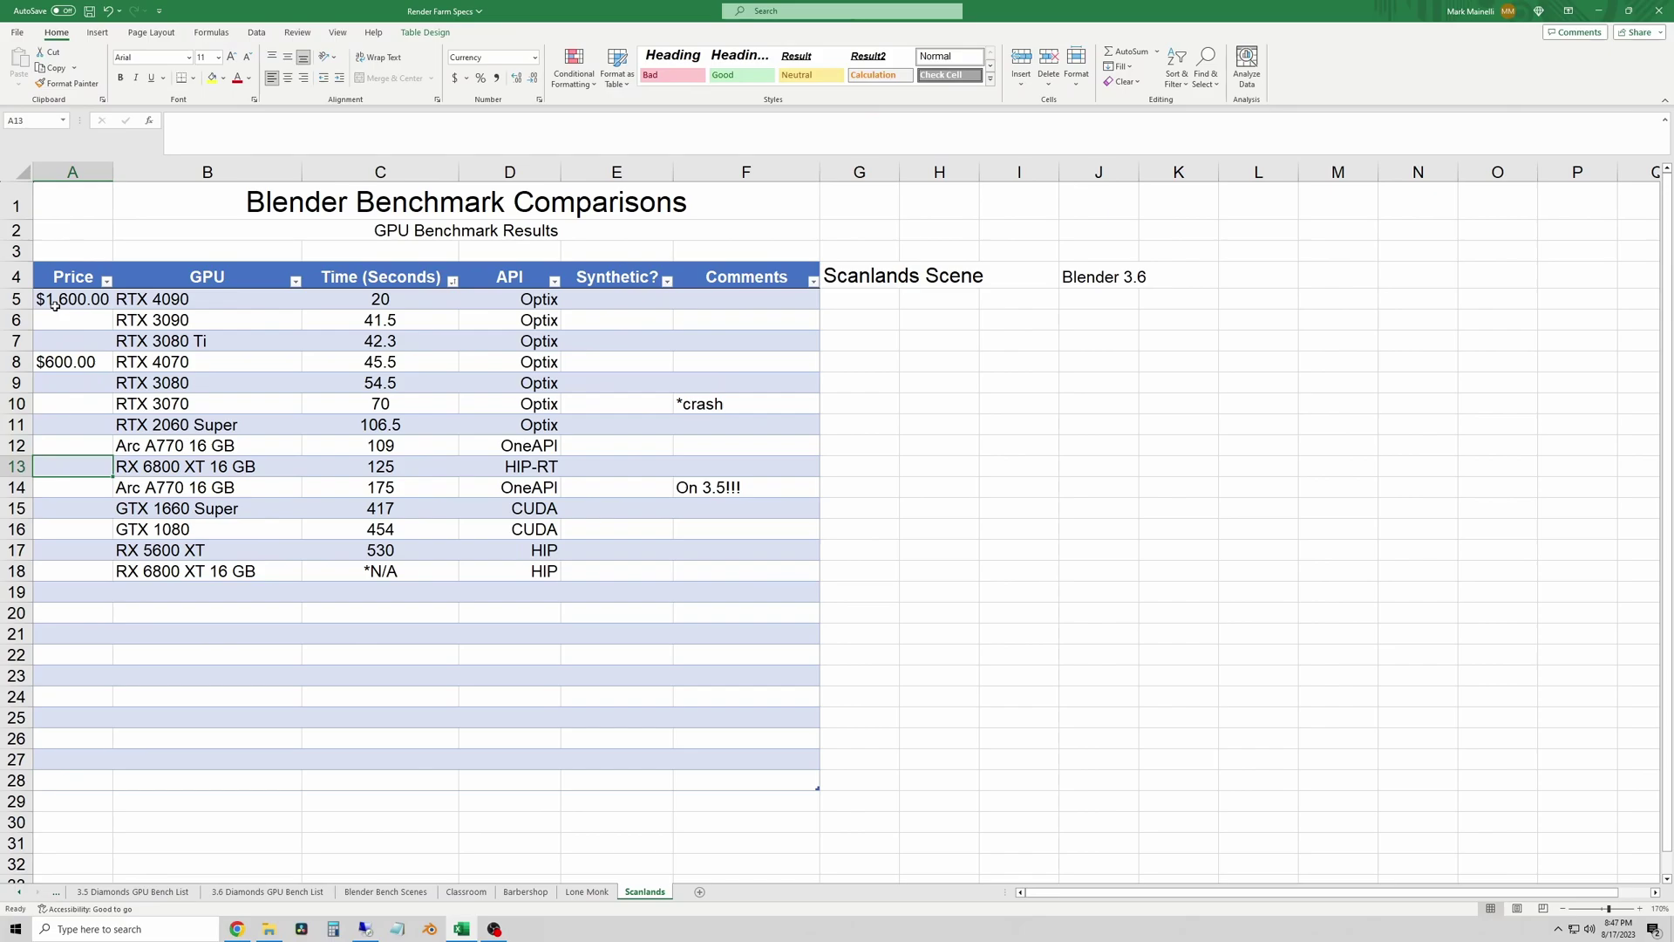
Step: Deselect the table data and save the Render Farm Specs workbook with its sorted, priced results
{"action": "left_click", "coordinate": [1043, 491]}
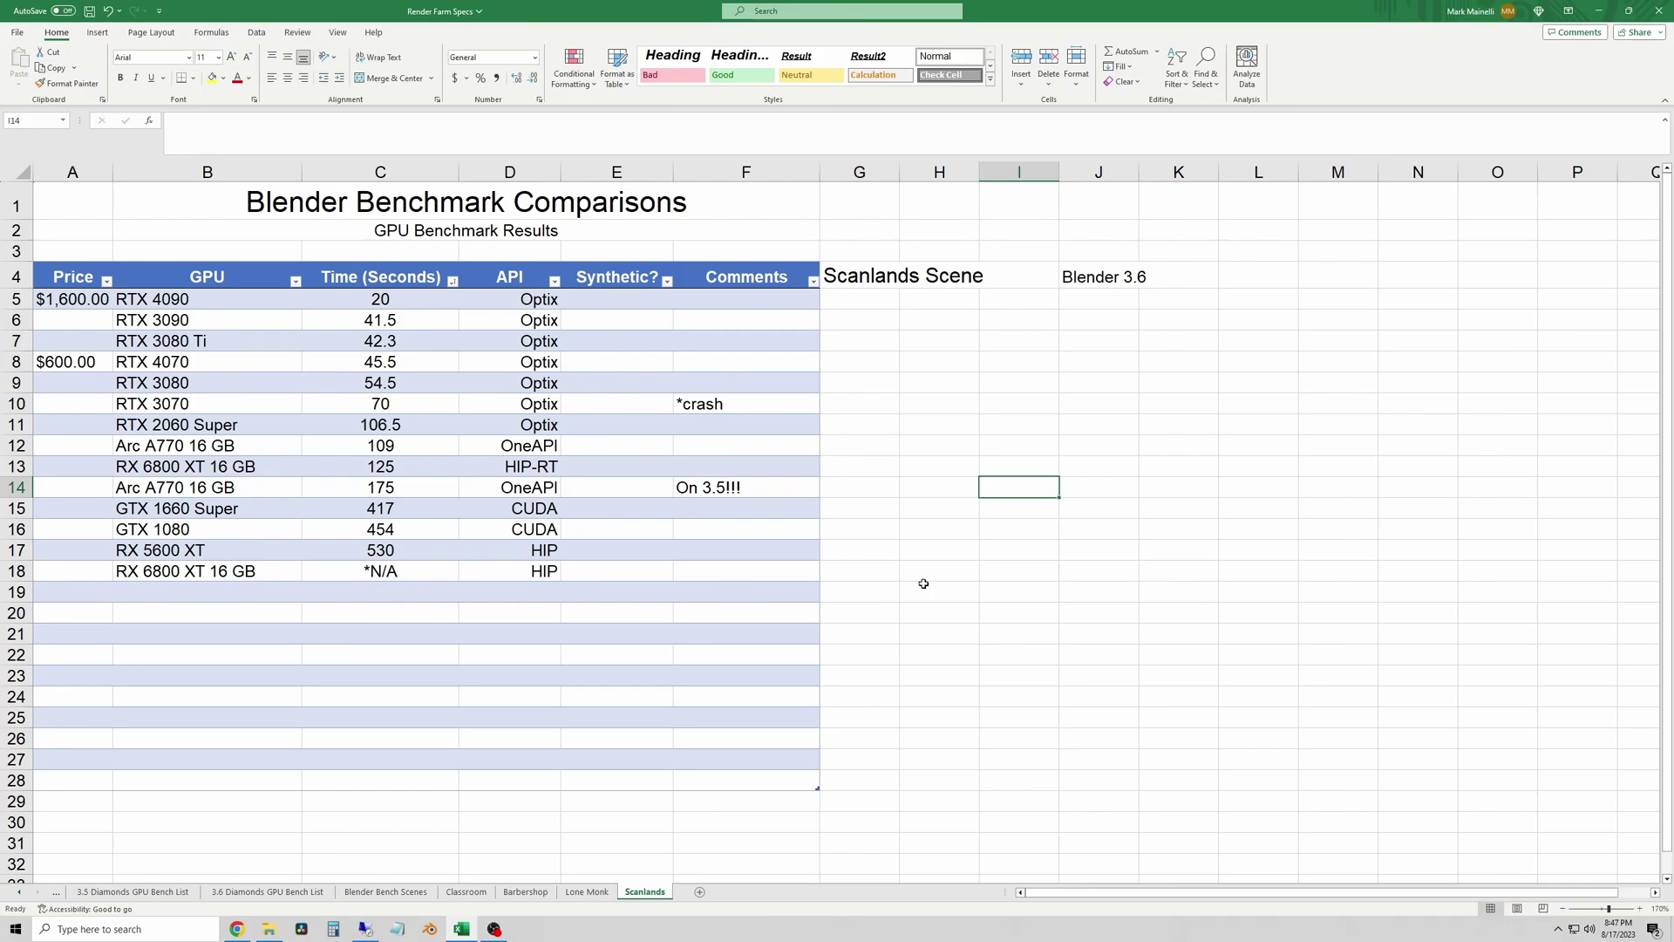
{"action": "left_click", "coordinate": [959, 659]}
{"action": "left_click", "coordinate": [91, 11]}
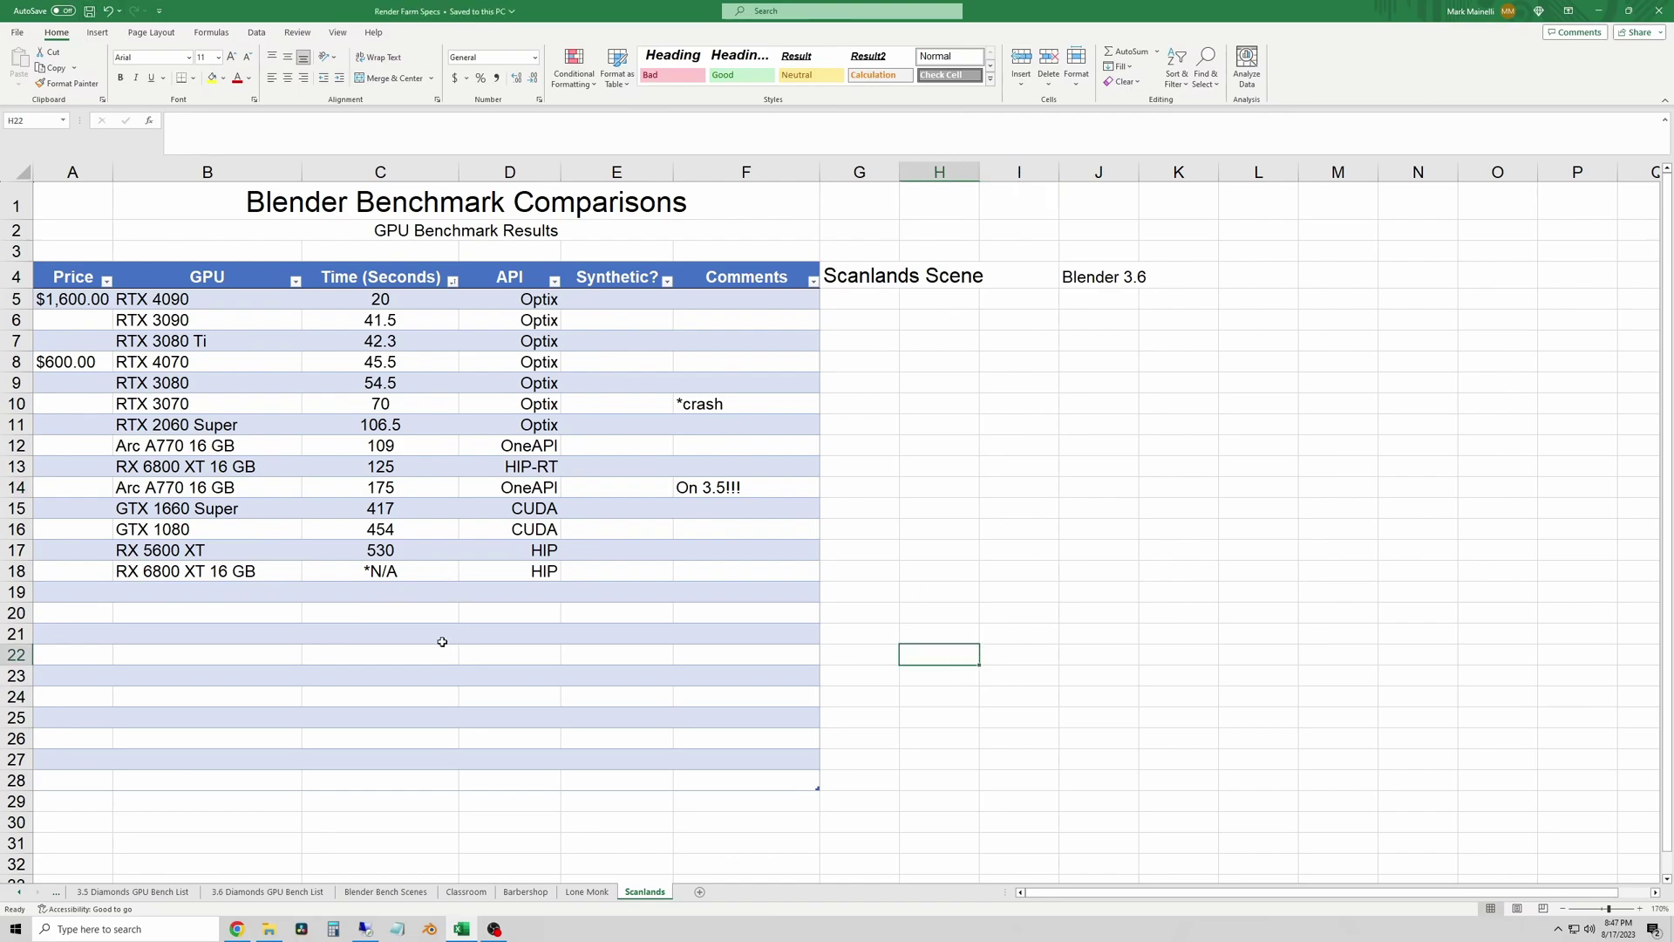